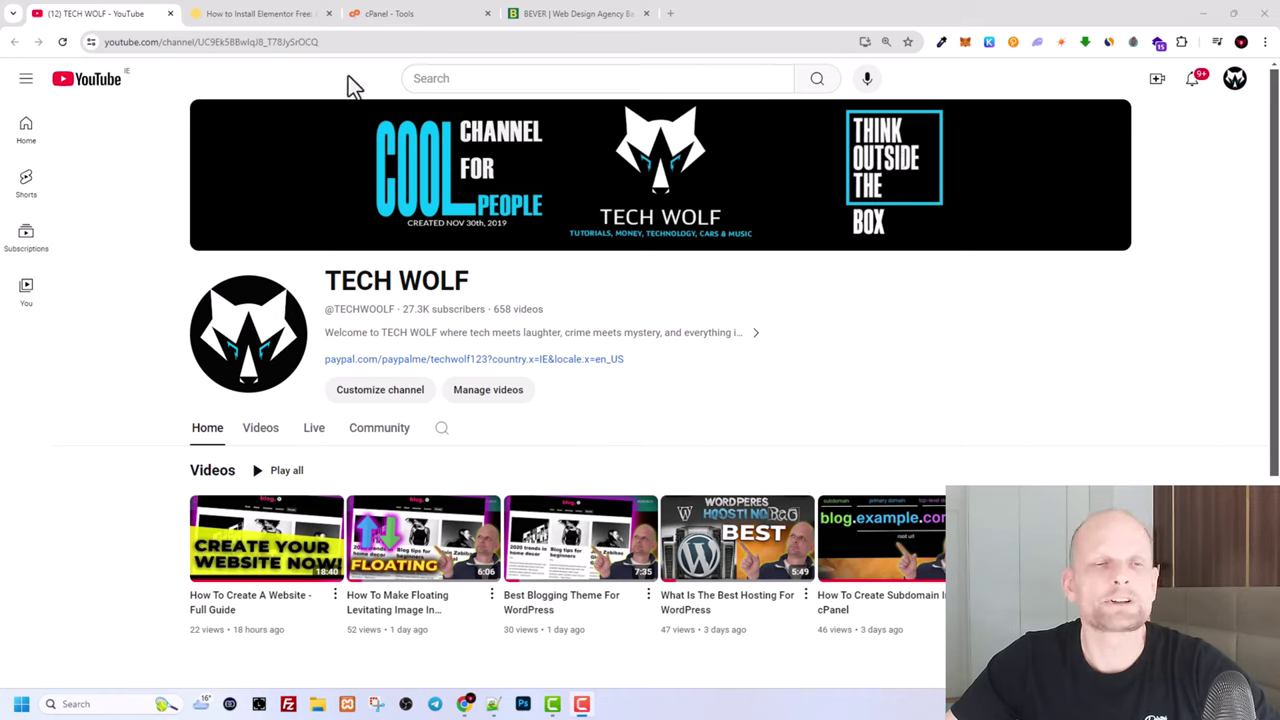
- Move from the YouTube tab through cPanel Tools to the BEVERR website home page
{"action": "left_click", "coordinate": [398, 14]}
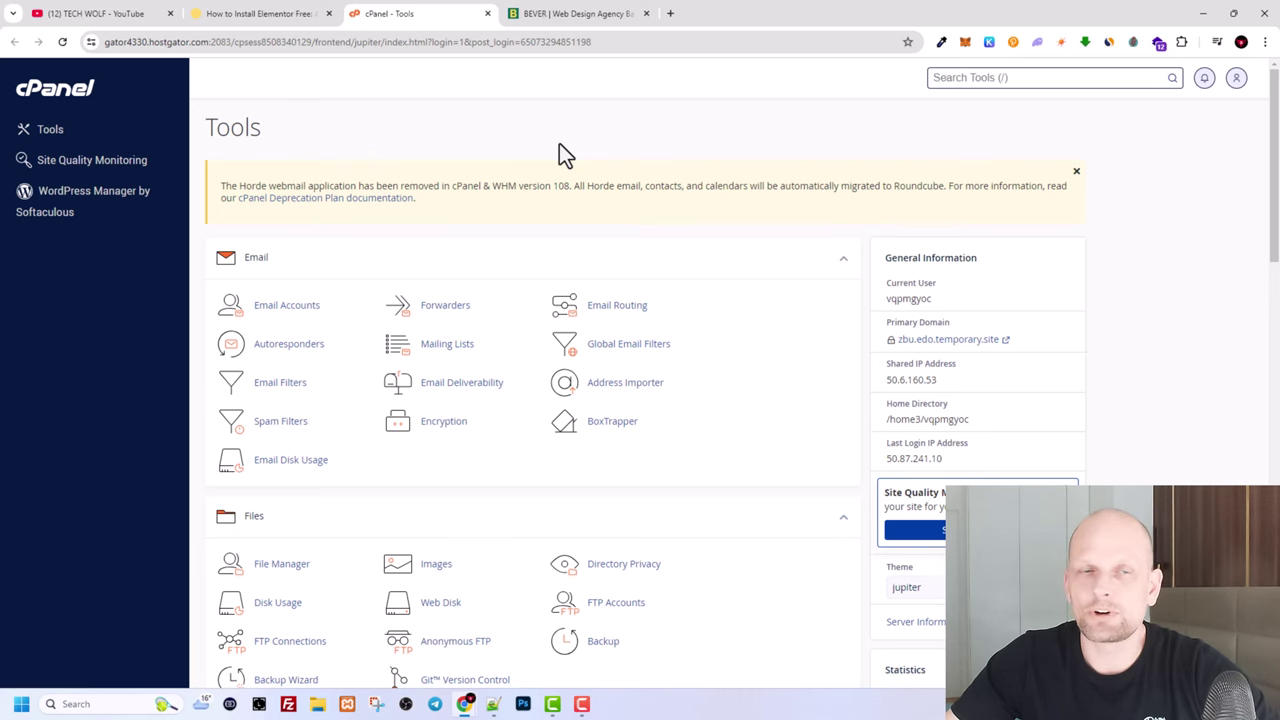
{"action": "left_click", "coordinate": [565, 18]}
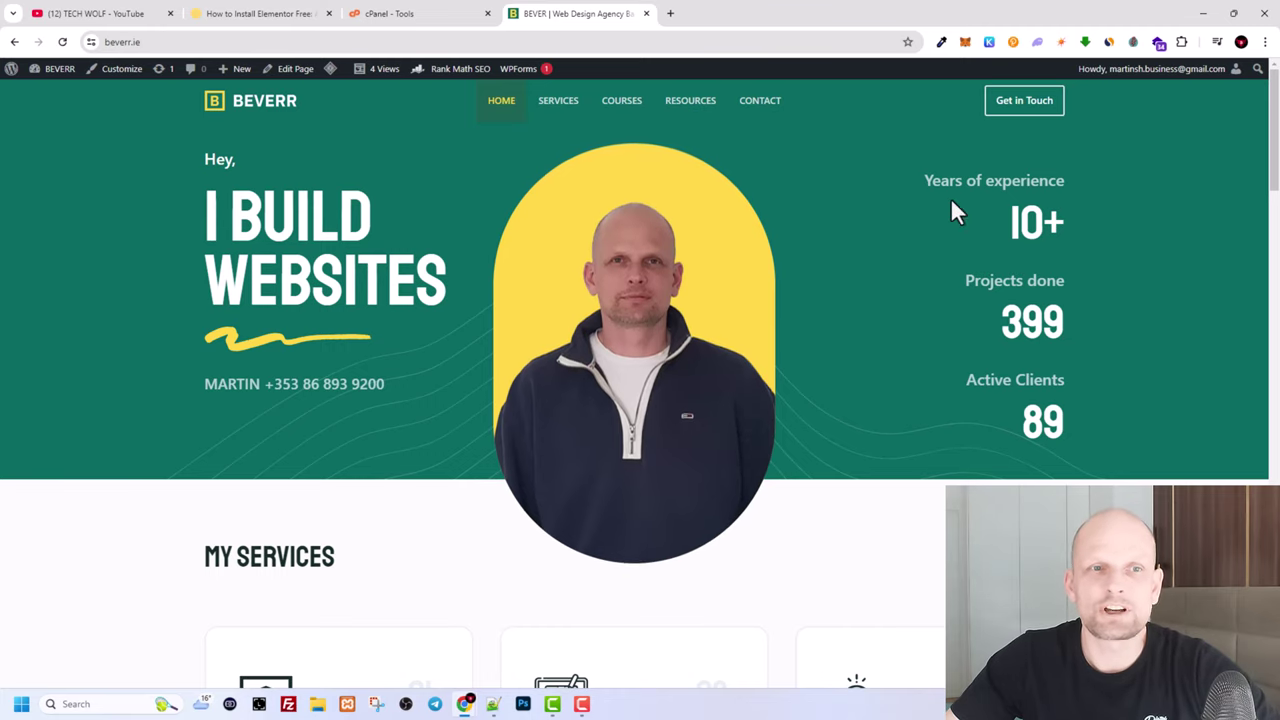
- From wp-admin, search new plugins for 'smtp', then install and activate WP Mail SMTP
{"action": "left_click", "coordinate": [55, 68]}
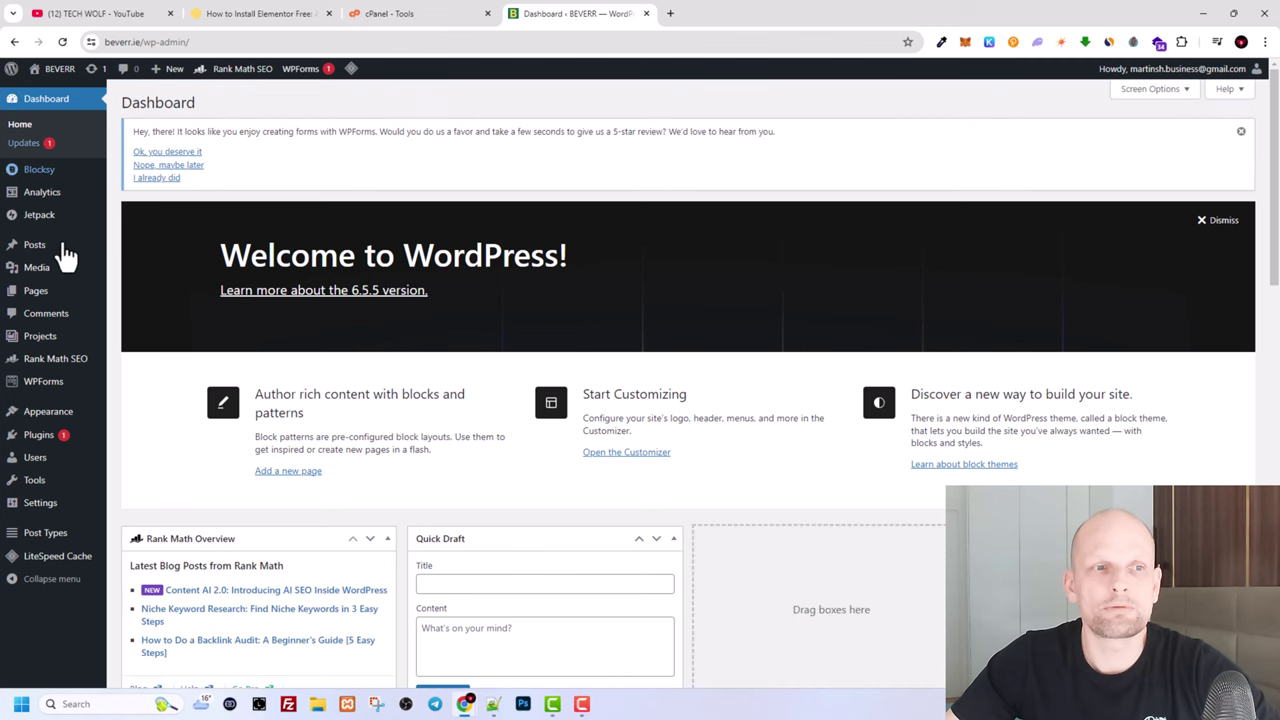
{"action": "mouse_move", "coordinate": [55, 343]}
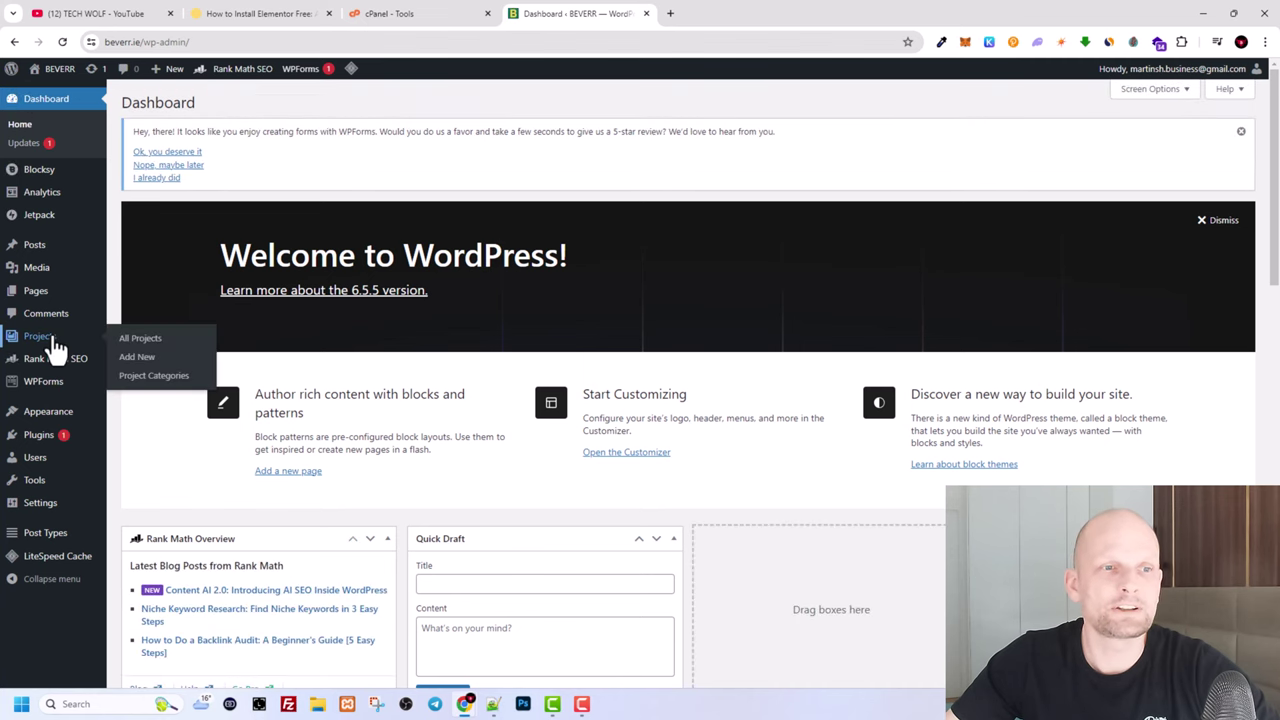
{"action": "mouse_move", "coordinate": [48, 442]}
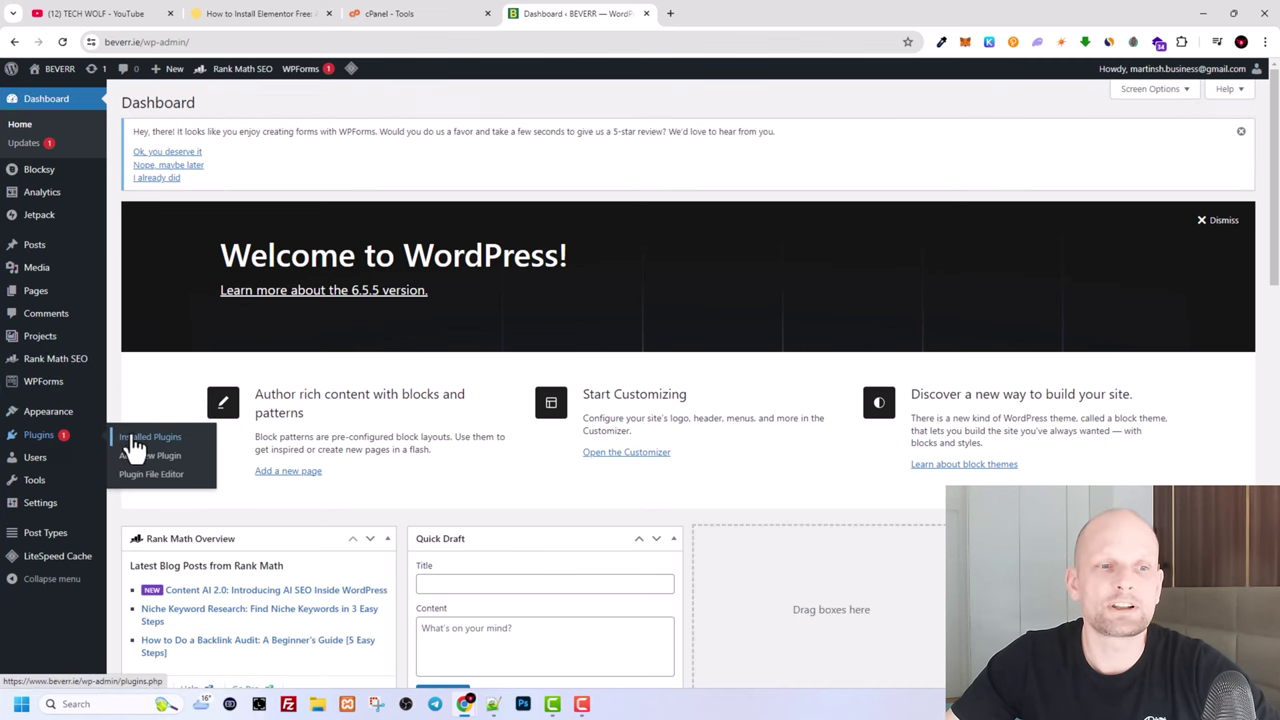
{"action": "left_click", "coordinate": [140, 456]}
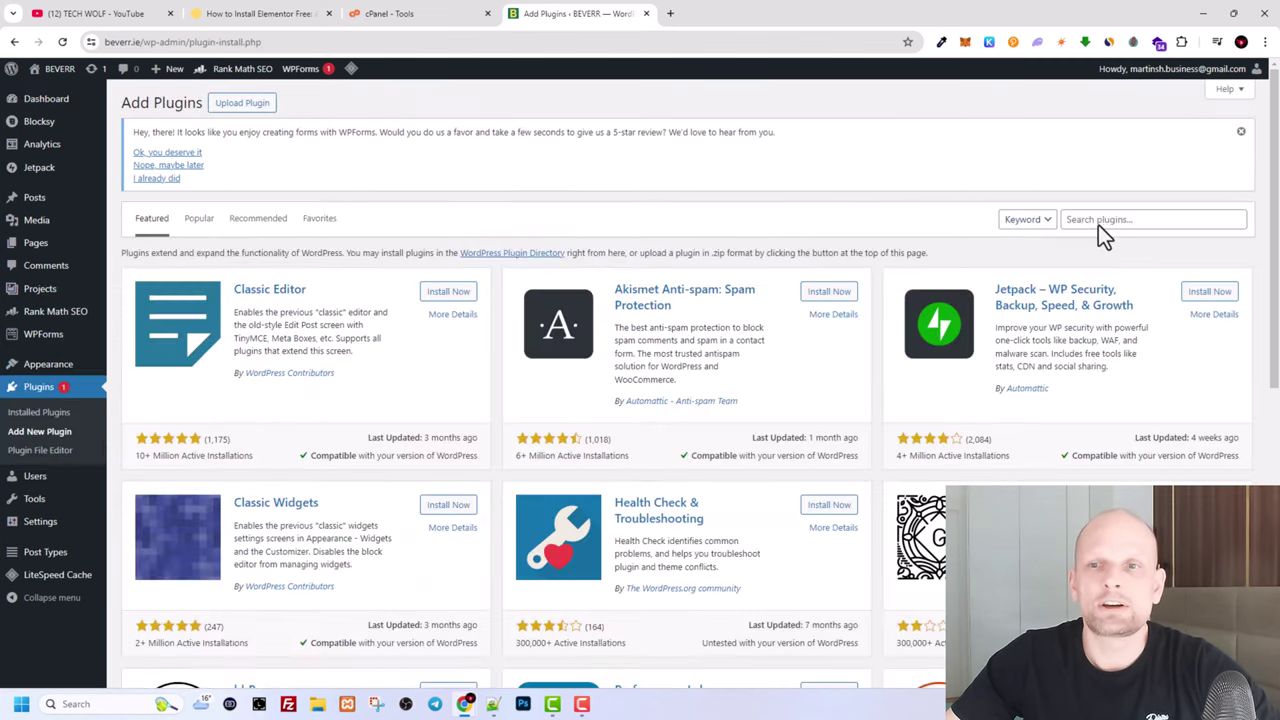
{"action": "left_click", "coordinate": [1098, 222]}
{"action": "type", "text": "smtp"}
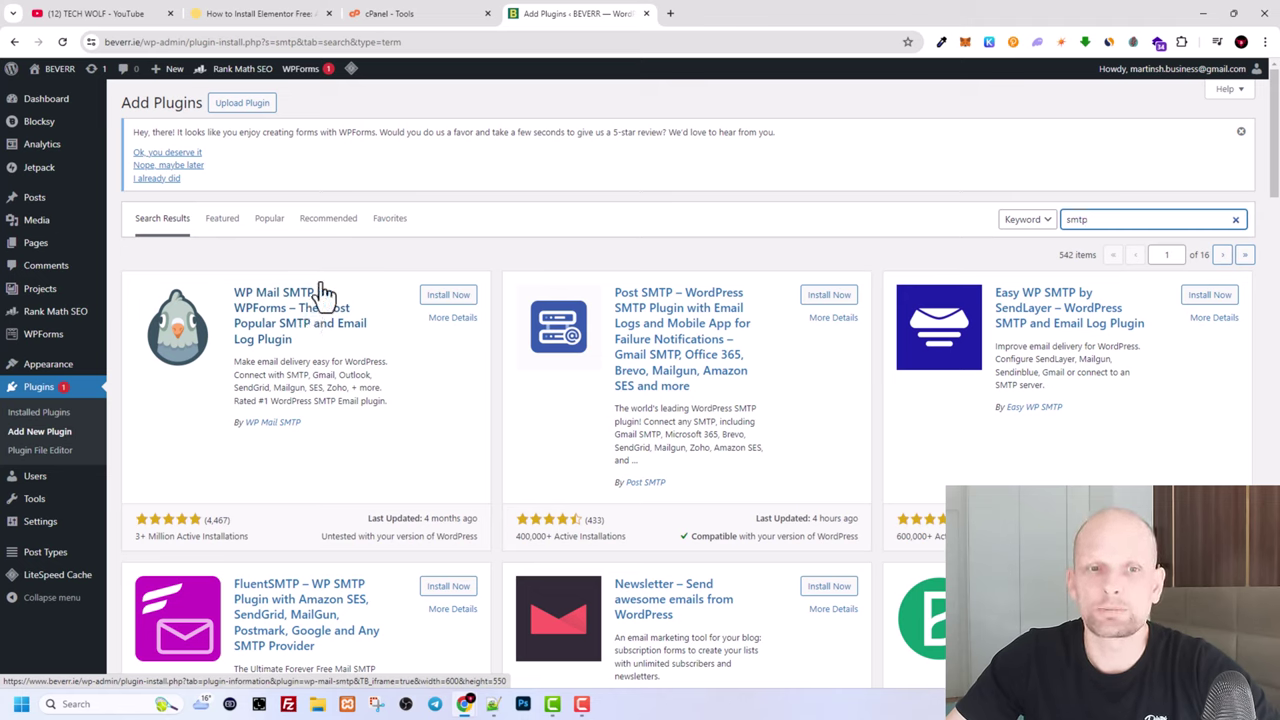
{"action": "left_click", "coordinate": [440, 296]}
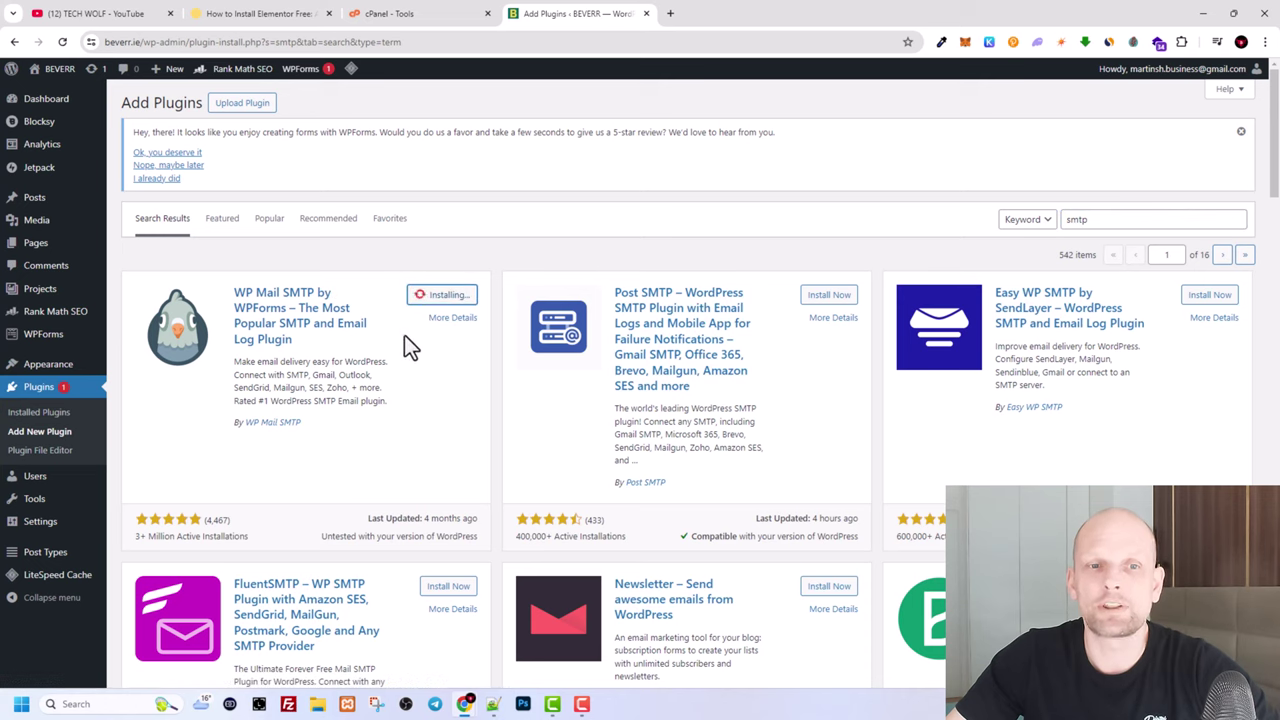
{"action": "left_click", "coordinate": [450, 300]}
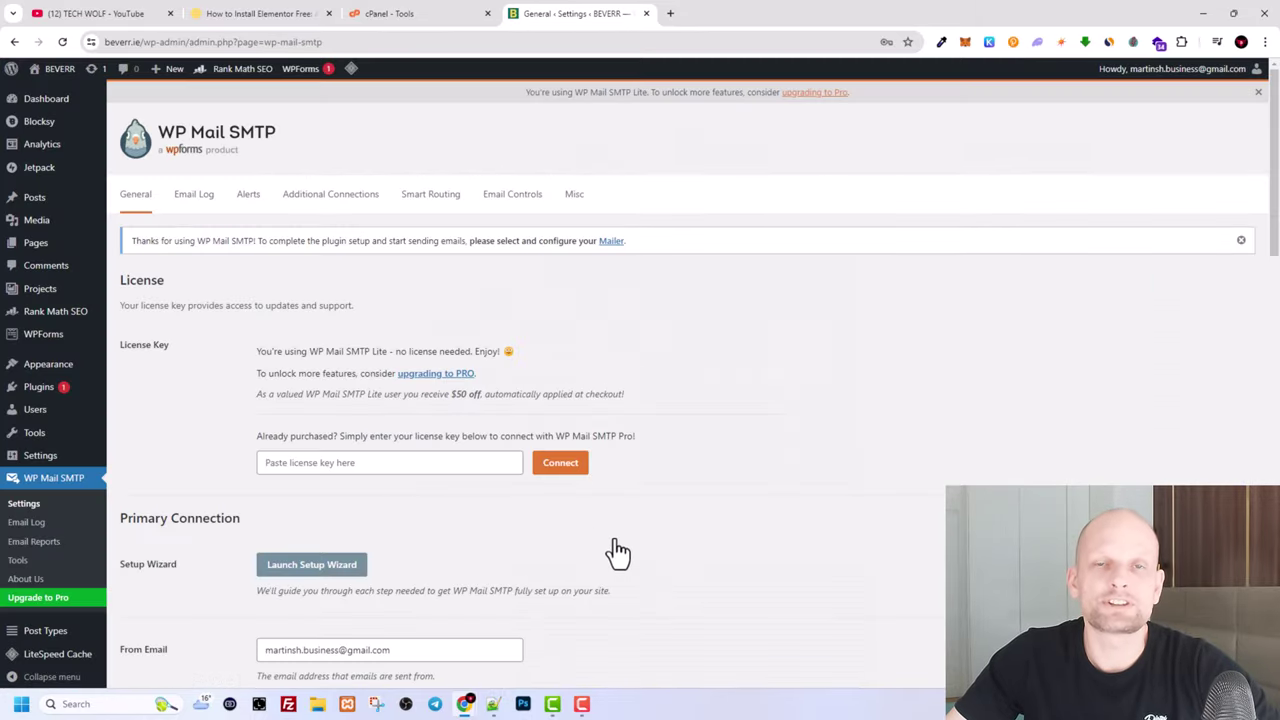
- Return to cPanel Tools and re-expand the Email section at the top of the page
{"action": "left_click", "coordinate": [392, 14]}
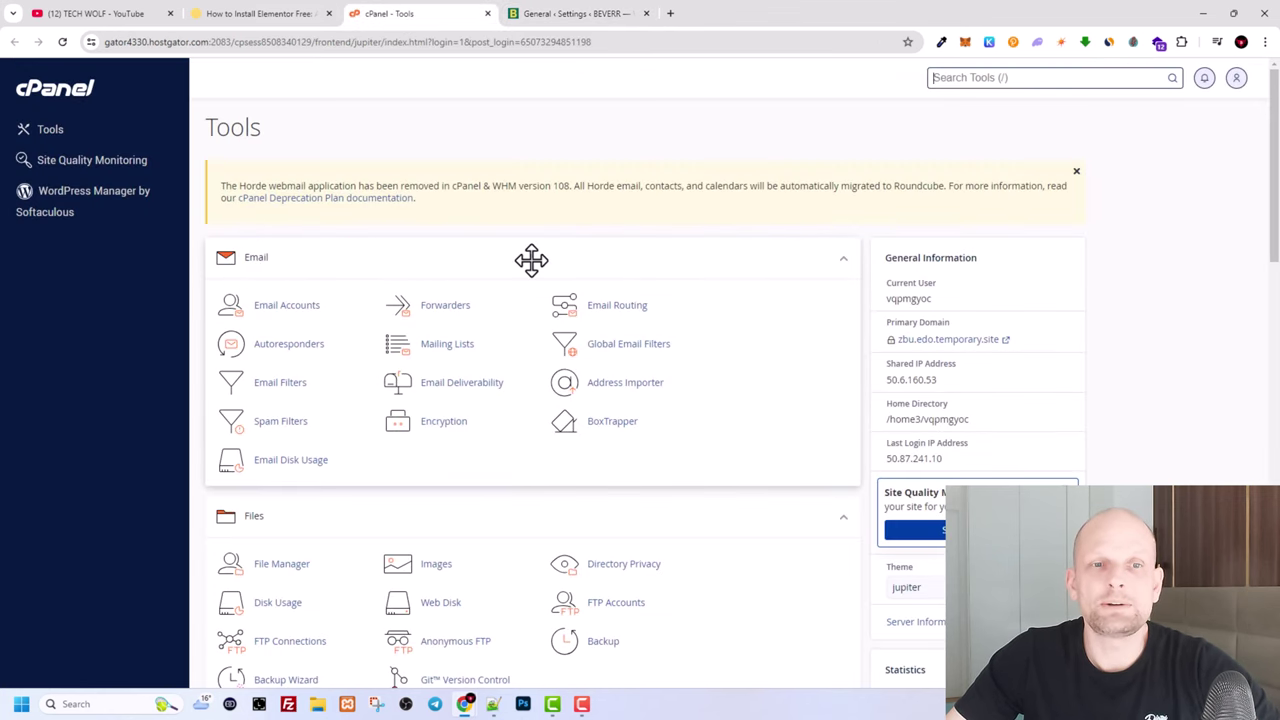
{"action": "left_click", "coordinate": [843, 259]}
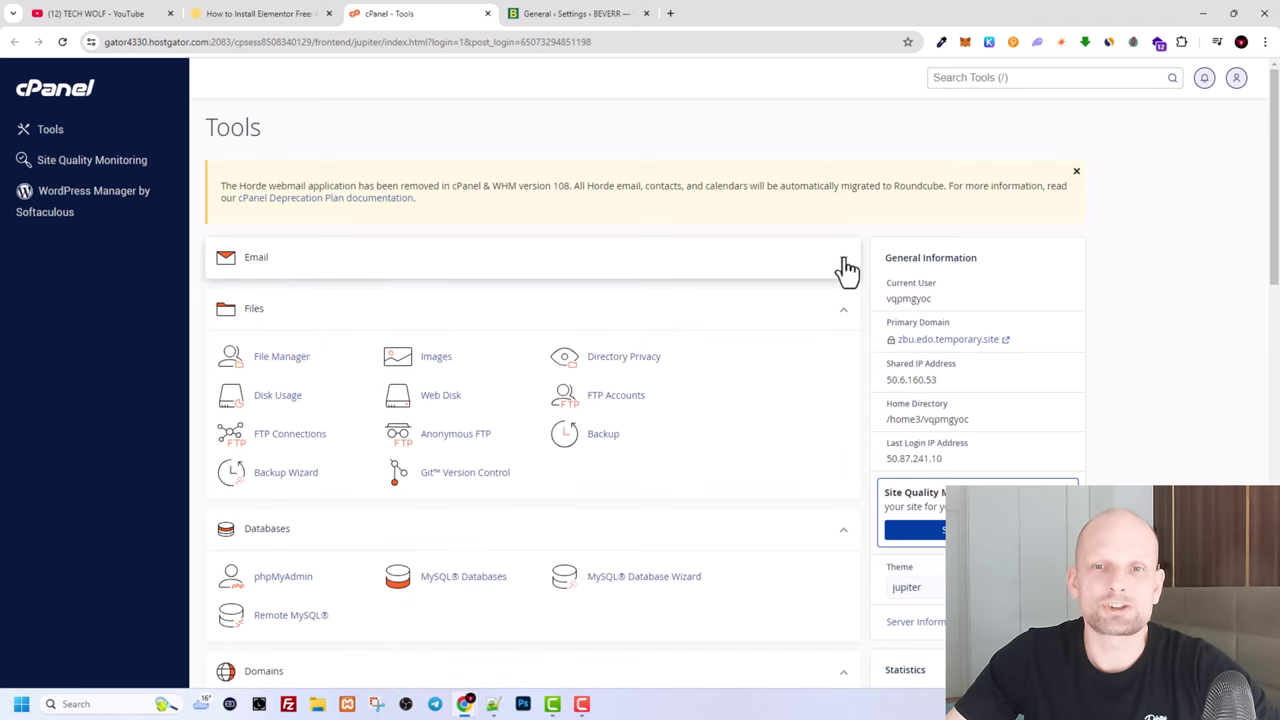
{"action": "left_click", "coordinate": [845, 262]}
{"action": "scroll", "coordinate": [437, 320], "scroll_direction": "down", "scroll_amount": 5}
{"action": "scroll", "coordinate": [440, 335], "scroll_direction": "up", "scroll_amount": 4}
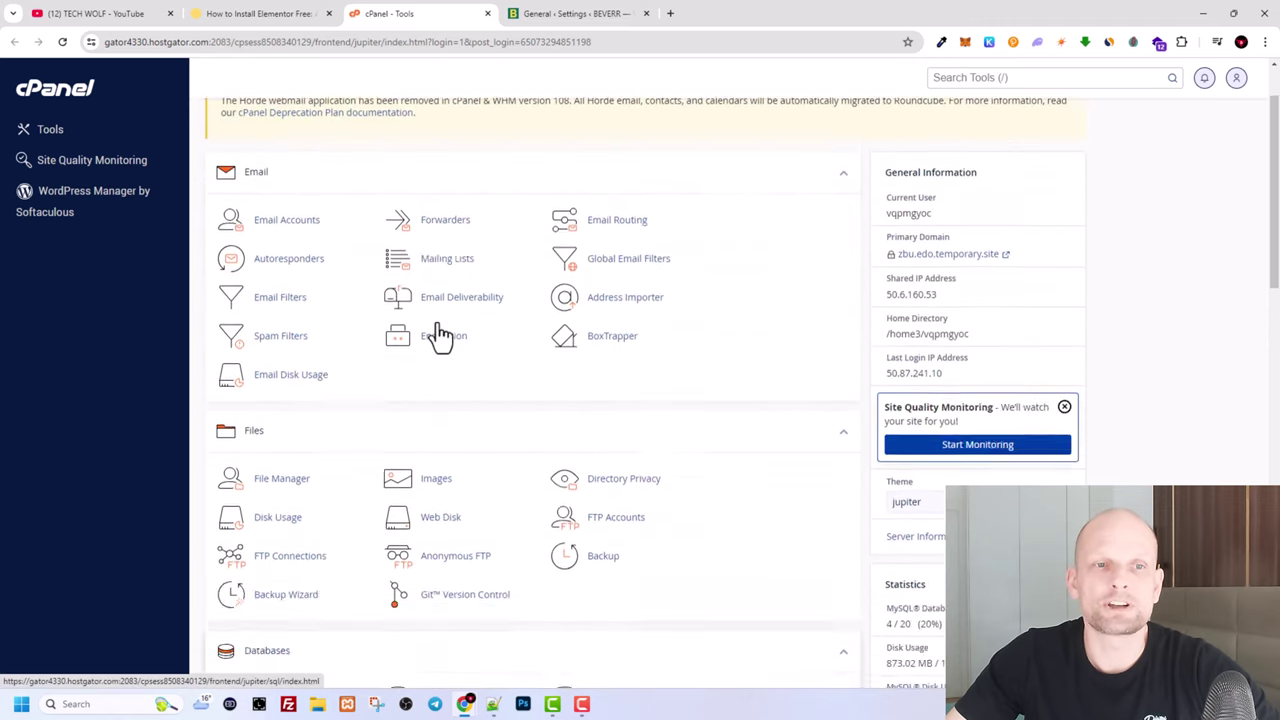
{"action": "scroll", "coordinate": [440, 335], "scroll_direction": "up", "scroll_amount": 2}
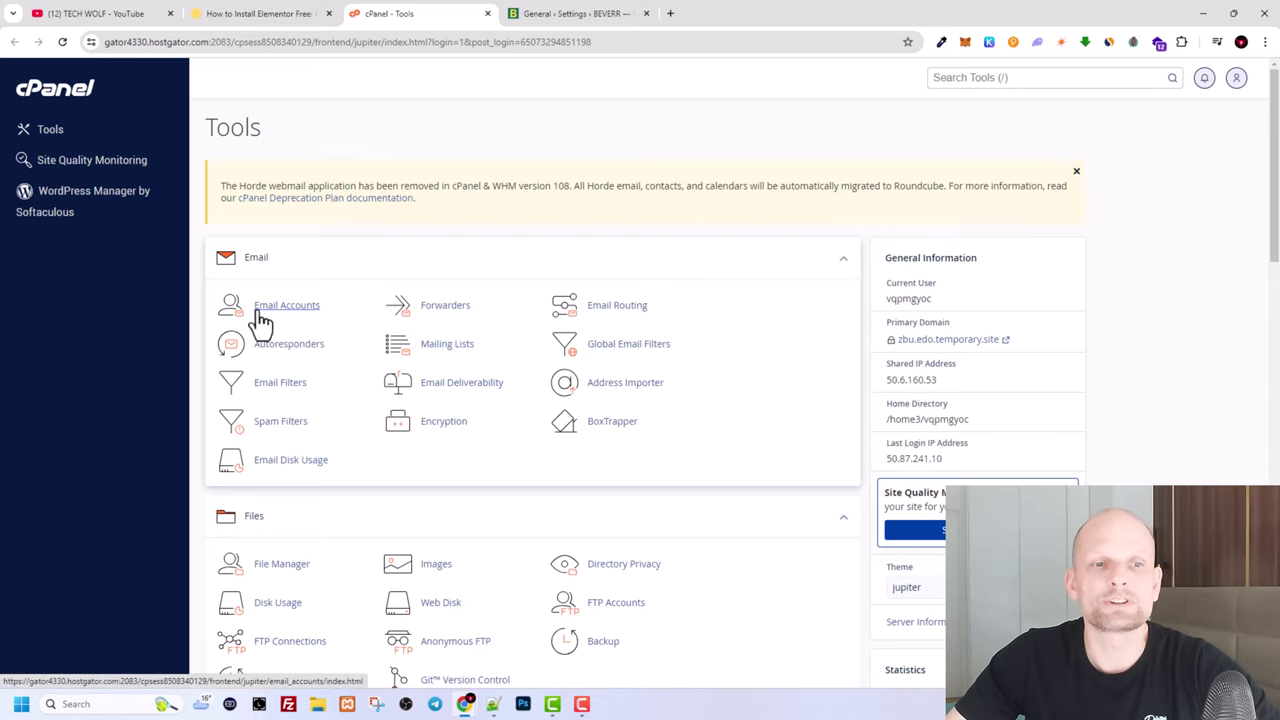
- Start a new email account under Email Accounts with beverr.ie chosen as its domain
{"action": "left_click", "coordinate": [305, 318]}
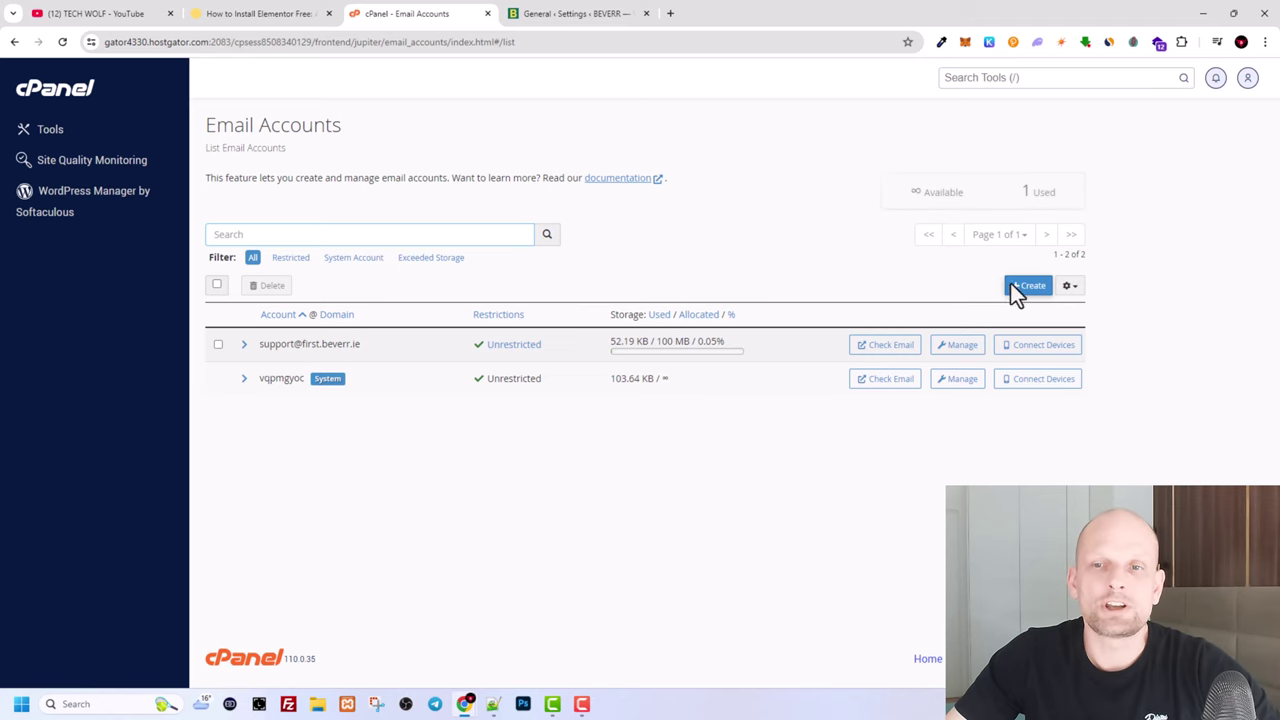
{"action": "left_click", "coordinate": [1020, 290]}
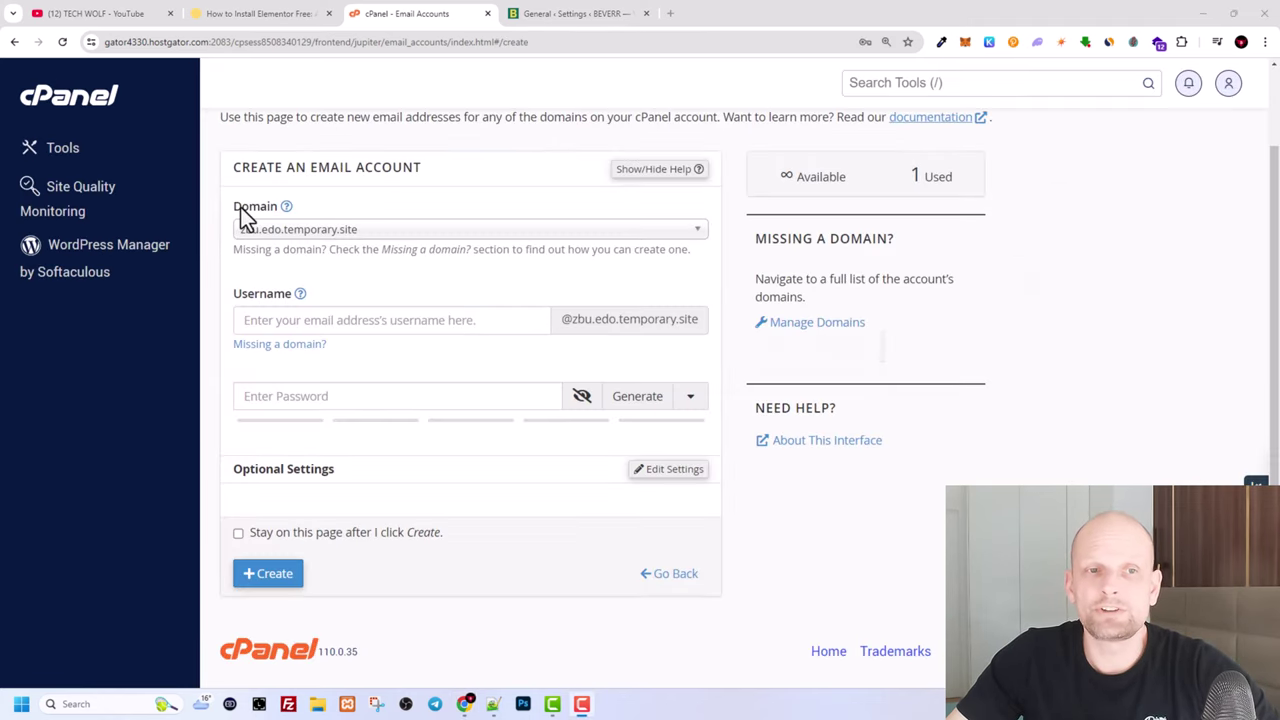
{"action": "left_click", "coordinate": [303, 240]}
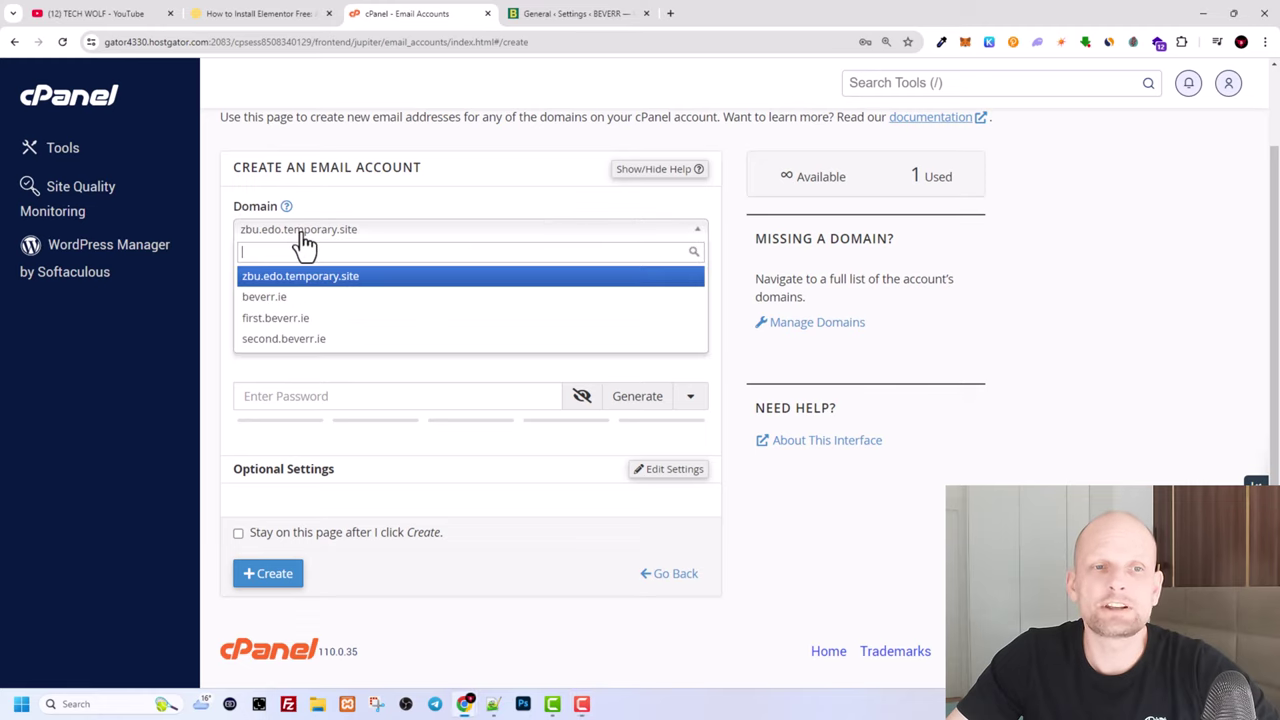
{"action": "left_click", "coordinate": [268, 298]}
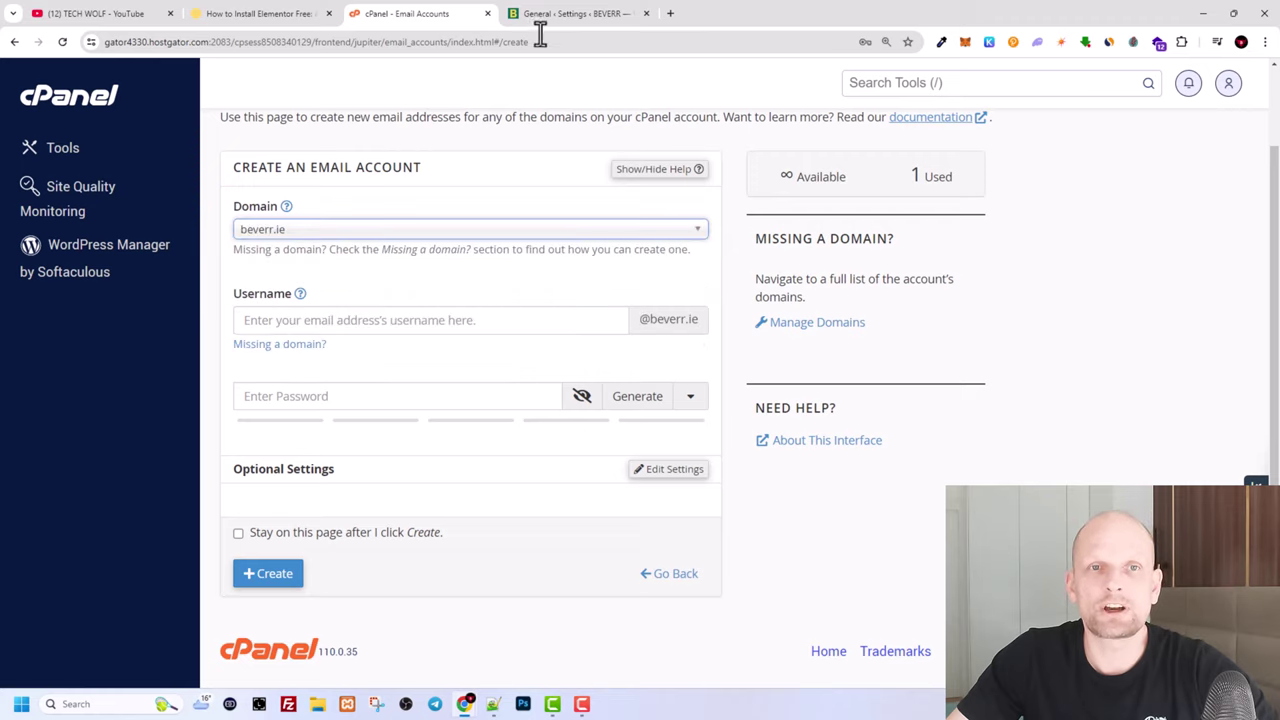
{"action": "left_click", "coordinate": [545, 18]}
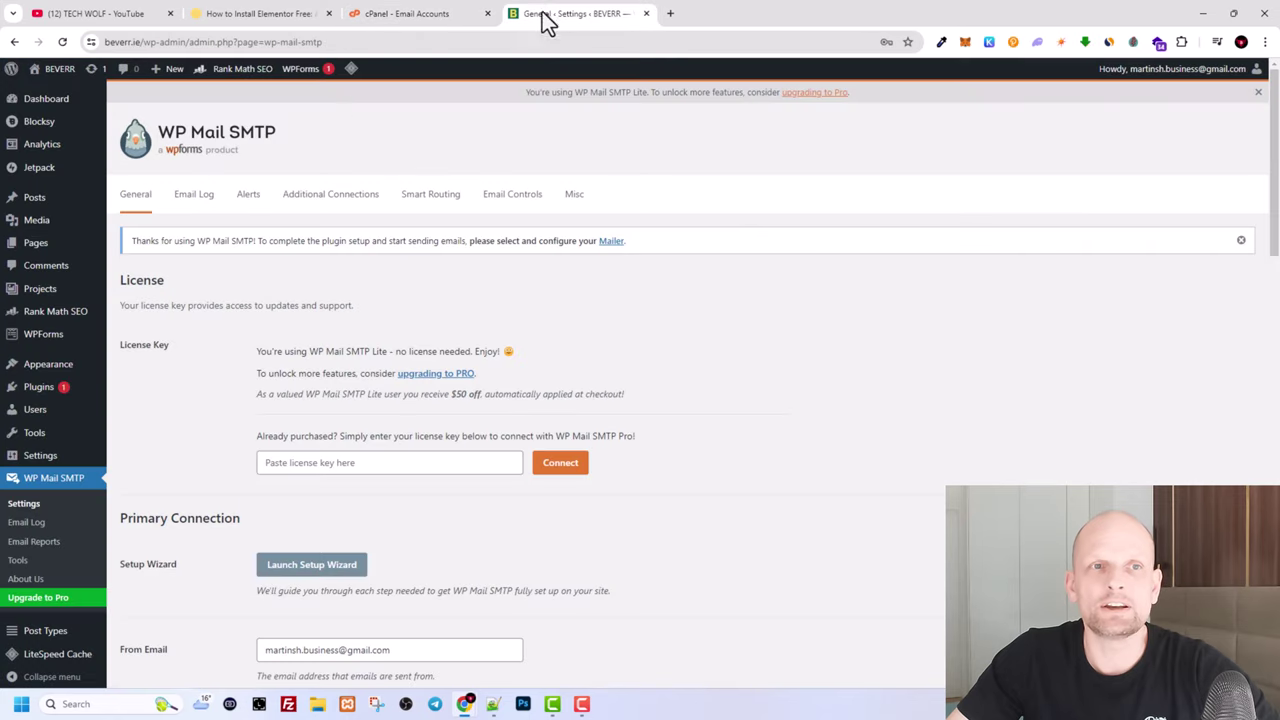
{"action": "left_click", "coordinate": [382, 15]}
{"action": "left_click", "coordinate": [315, 318]}
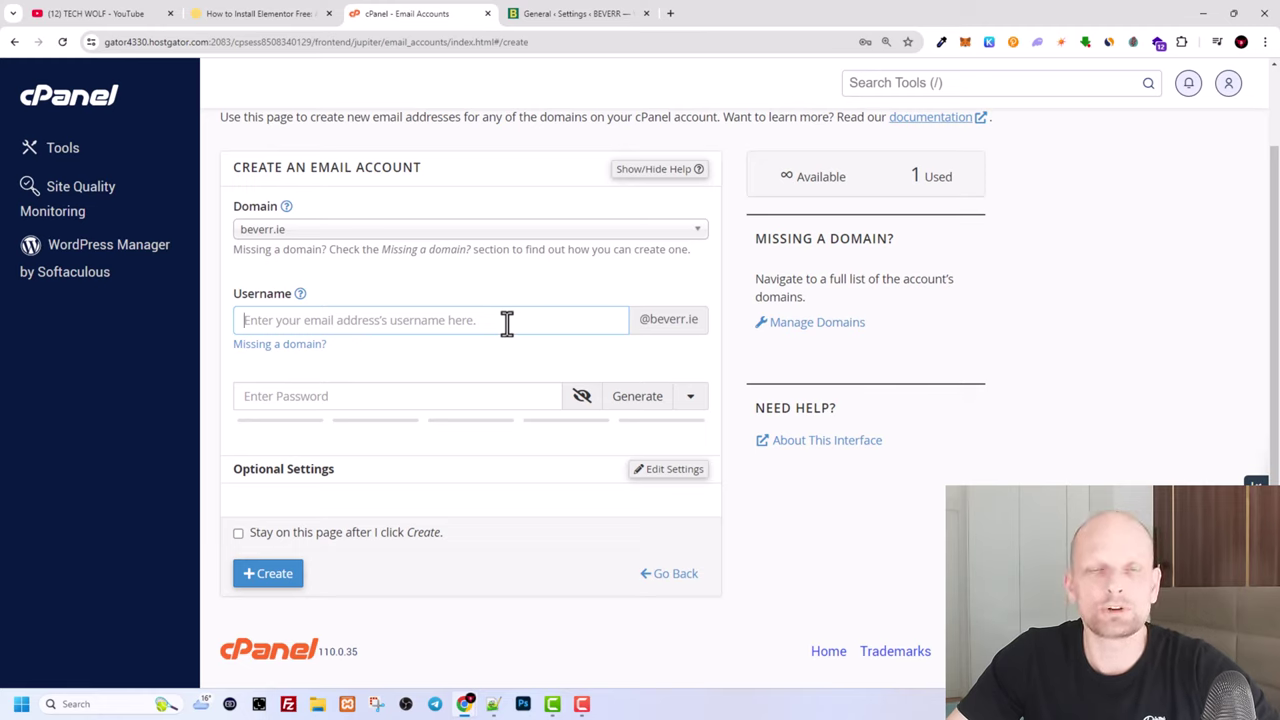
- Enter 'support' as the username and paste in a password rated strength 78
{"action": "type", "text": "support"}
{"action": "left_click_drag", "start_coordinate": [314, 324], "coordinate": [234, 334]}
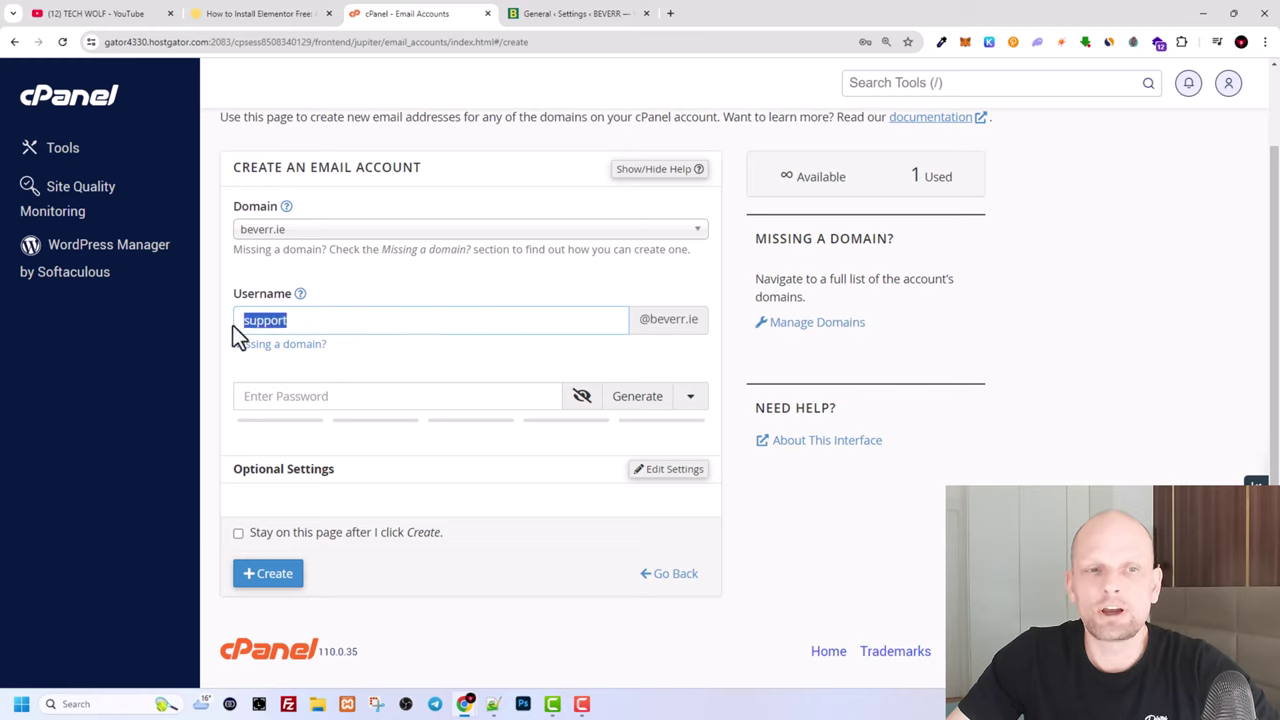
{"action": "left_click", "coordinate": [323, 331]}
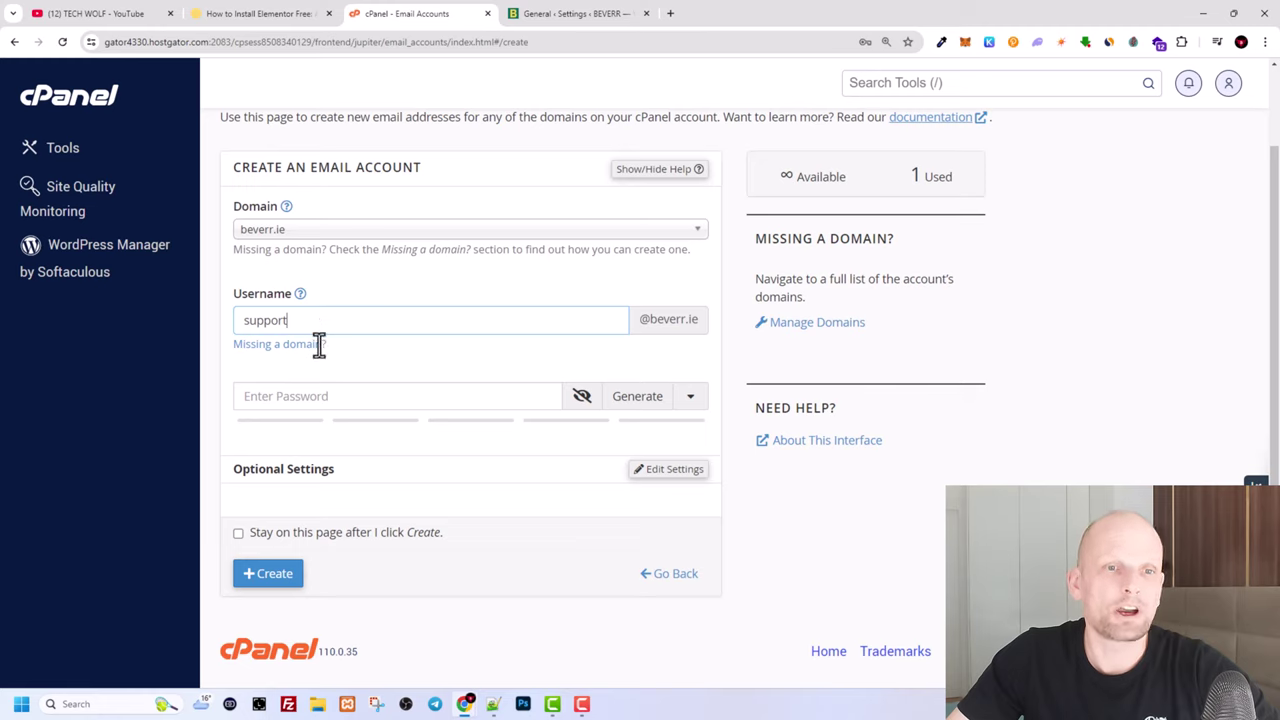
{"action": "left_click_drag", "start_coordinate": [320, 331], "coordinate": [291, 397]}
{"action": "left_click", "coordinate": [294, 396]}
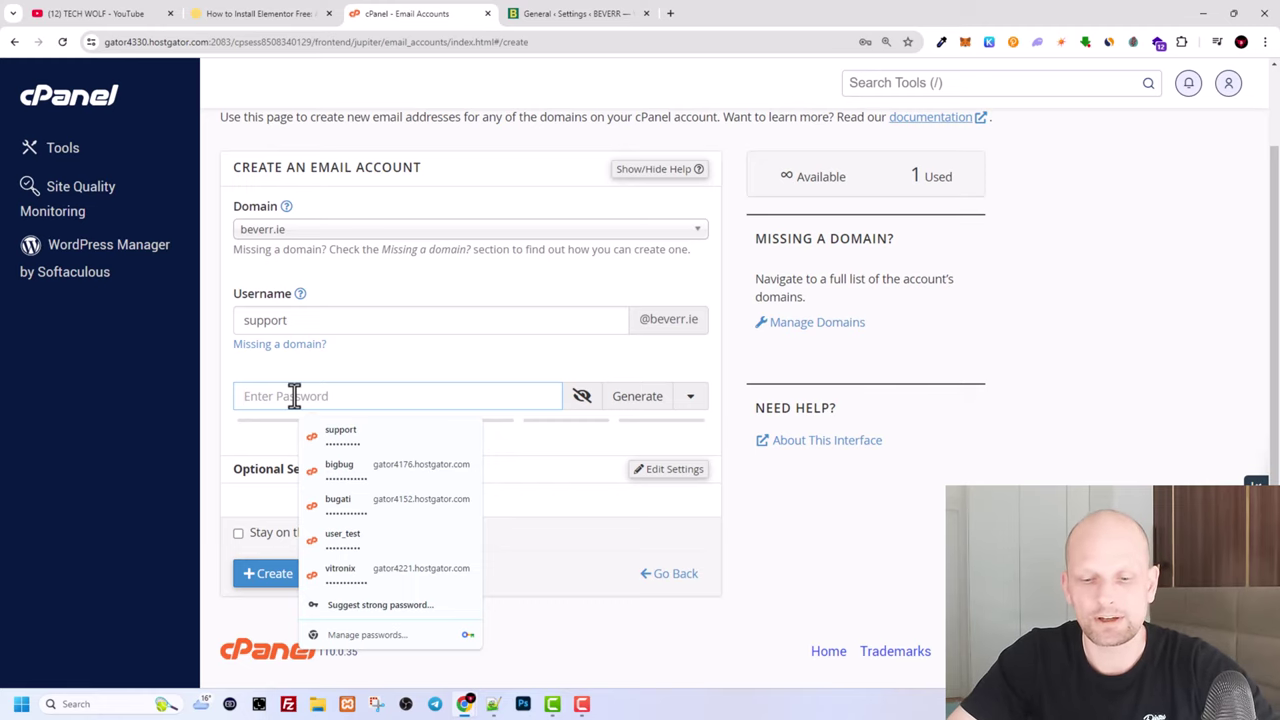
{"action": "key", "text": "ctrl+v"}
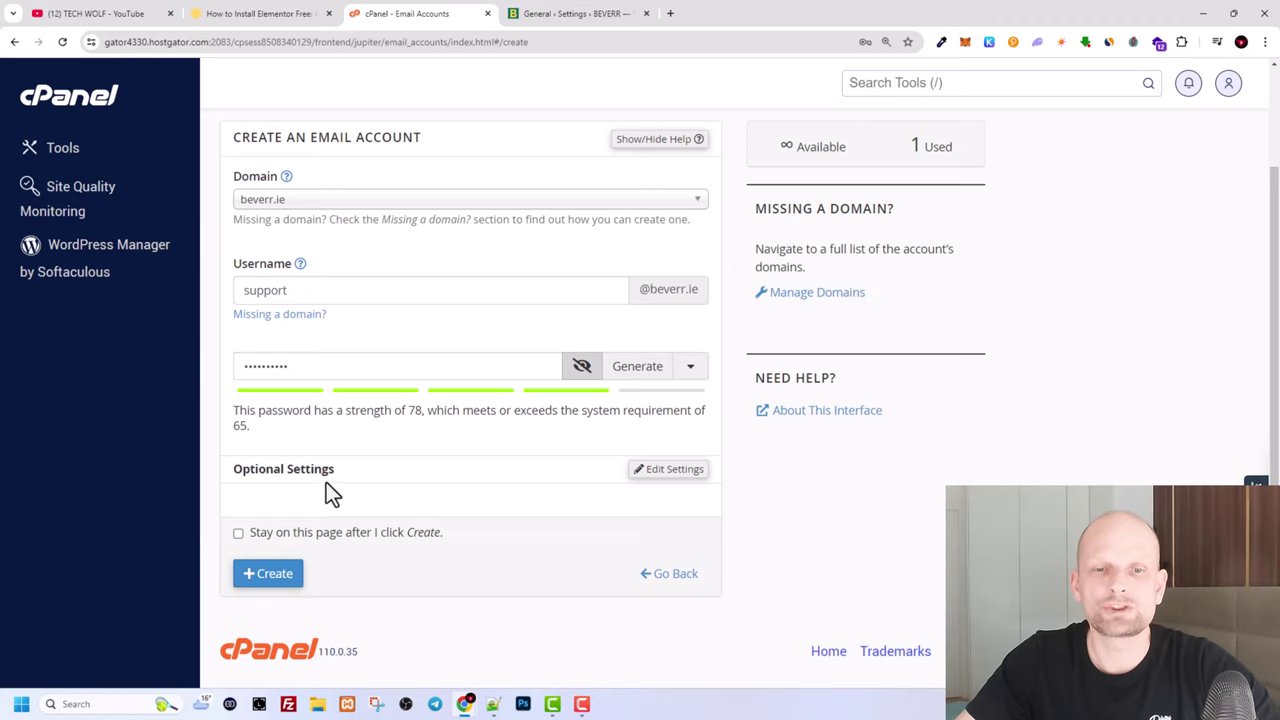
- Create the support mailbox on beverr.ie with the 100 MB quota
{"action": "left_click", "coordinate": [276, 577]}
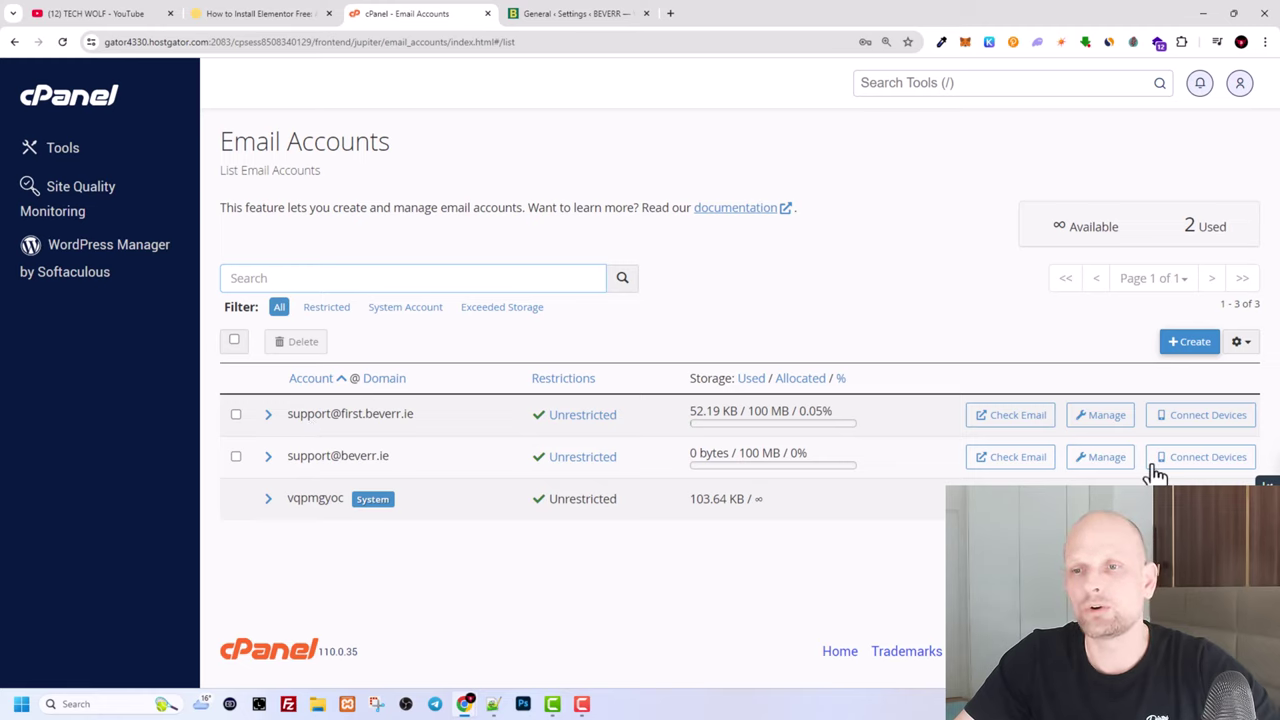
- Open the new mailbox's client settings and copy the outgoing server mail.beverr.ie (SSL, port 465)
{"action": "left_click", "coordinate": [1203, 457]}
{"action": "scroll", "coordinate": [1024, 441], "scroll_direction": "down", "scroll_amount": 1}
{"action": "scroll", "coordinate": [1022, 441], "scroll_direction": "down", "scroll_amount": 3}
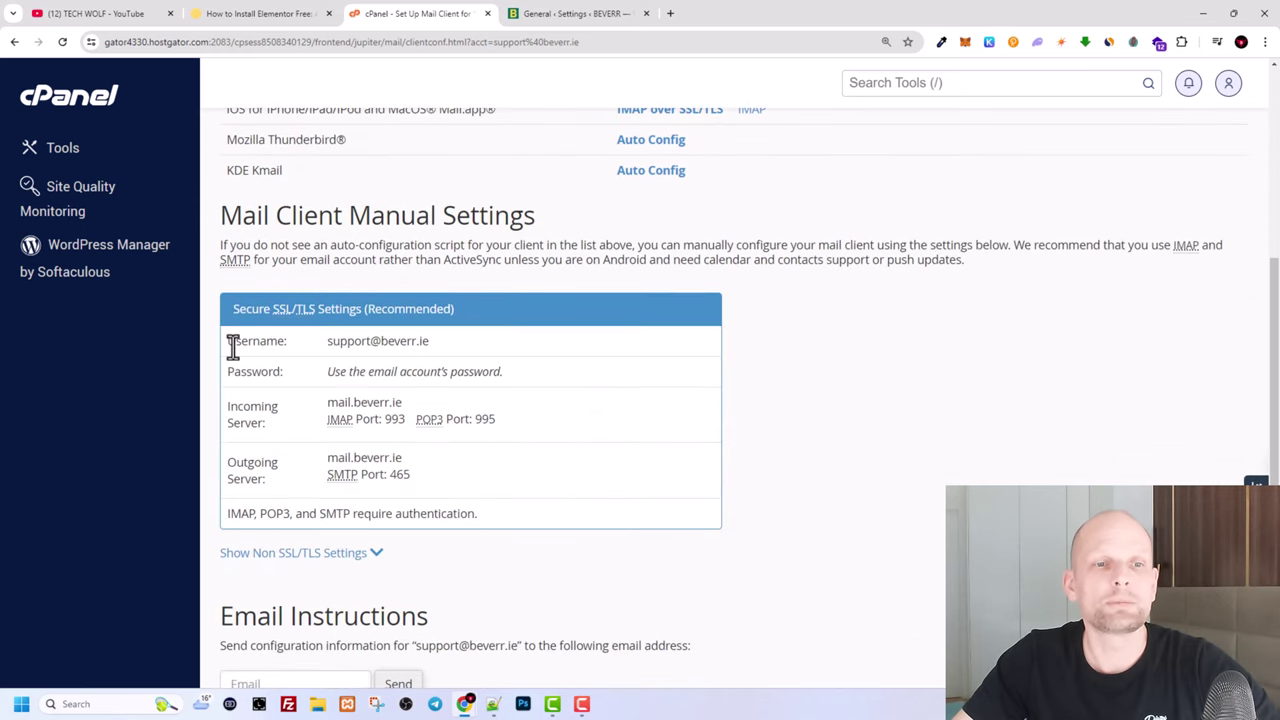
{"action": "left_click_drag", "start_coordinate": [229, 343], "coordinate": [383, 462]}
{"action": "left_click", "coordinate": [282, 454]}
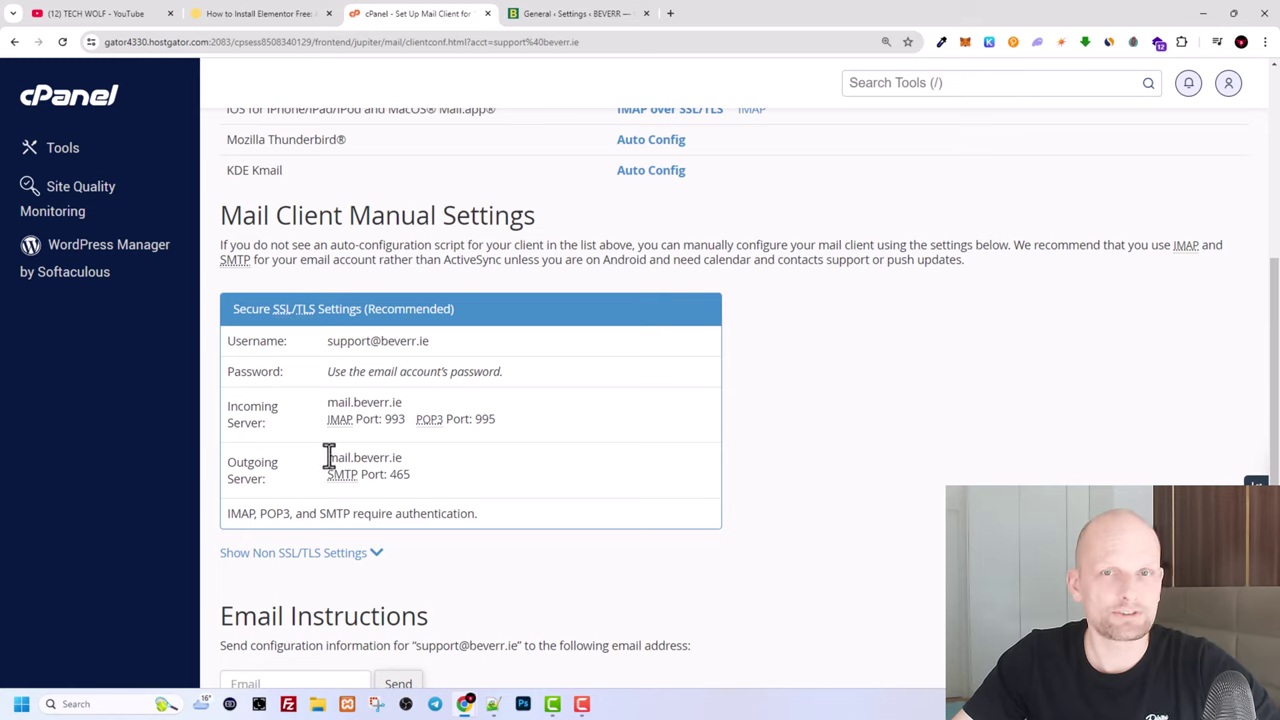
{"action": "left_click_drag", "start_coordinate": [328, 457], "coordinate": [417, 468]}
{"action": "key", "text": "ctrl+c"}
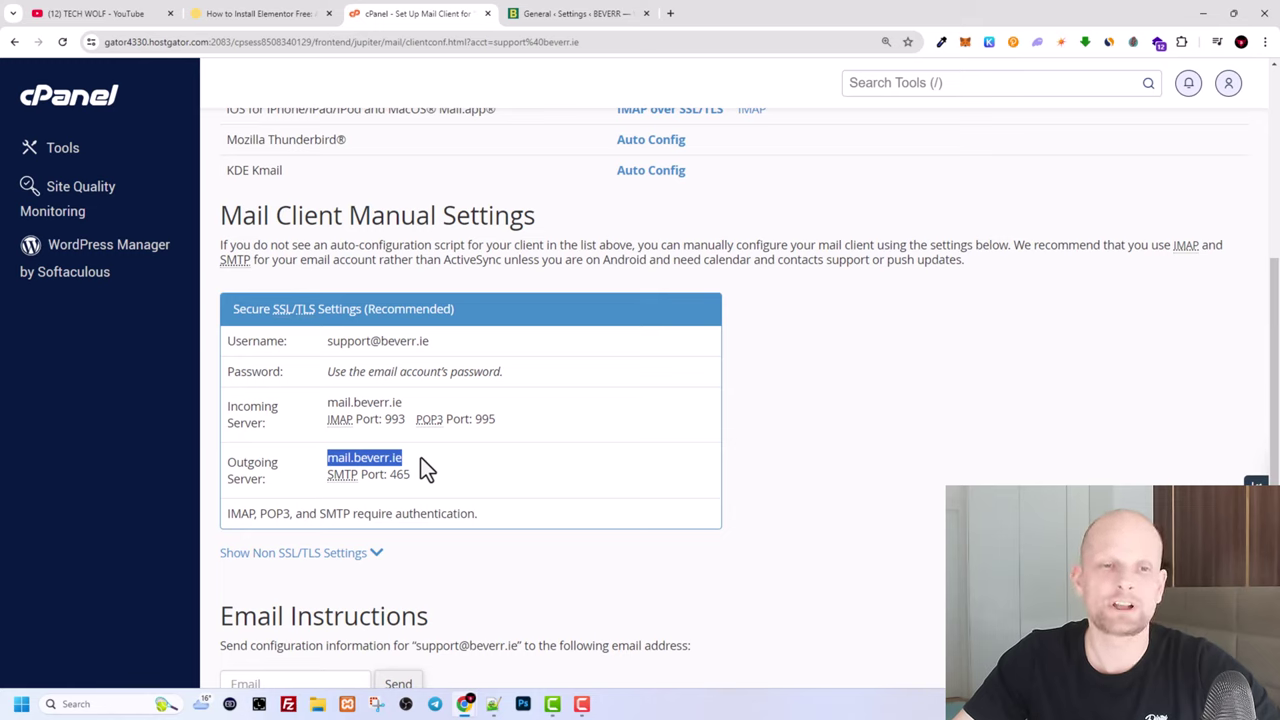
- Reload the WP Mail SMTP settings and choose Other SMTP as the mailer
{"action": "left_click", "coordinate": [548, 14]}
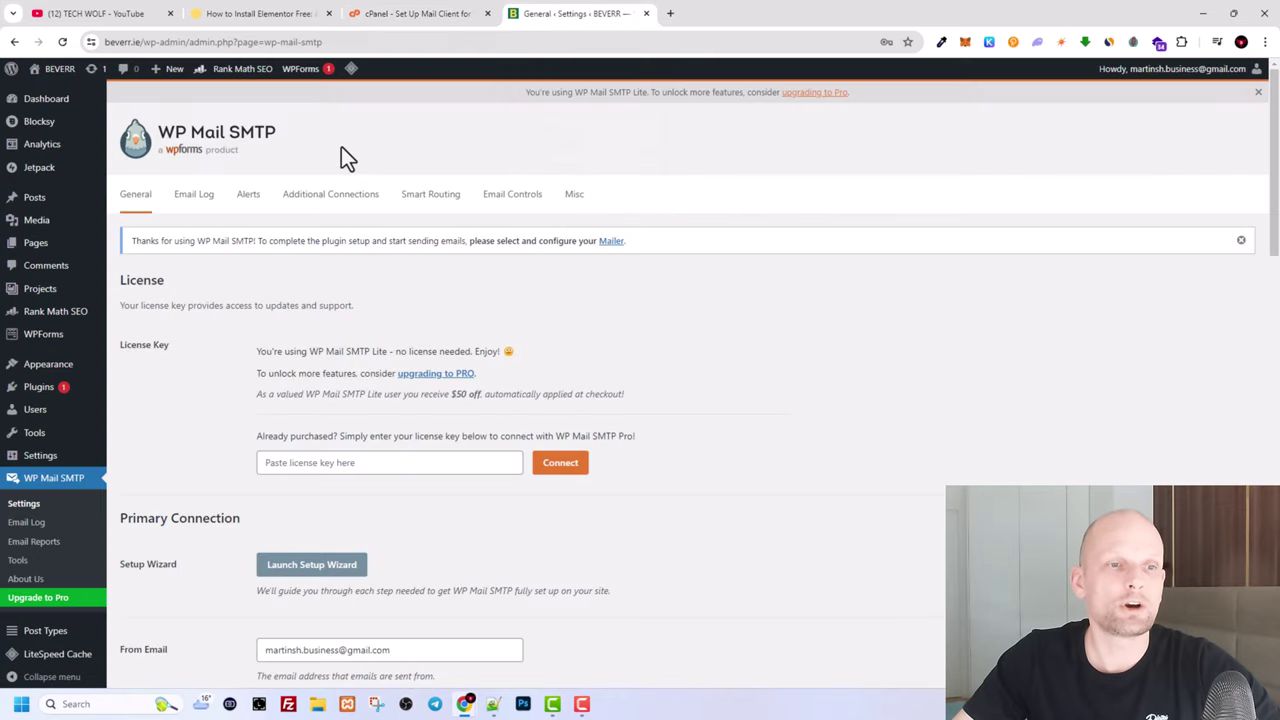
{"action": "left_click", "coordinate": [57, 482]}
{"action": "scroll", "coordinate": [193, 396], "scroll_direction": "down", "scroll_amount": 7}
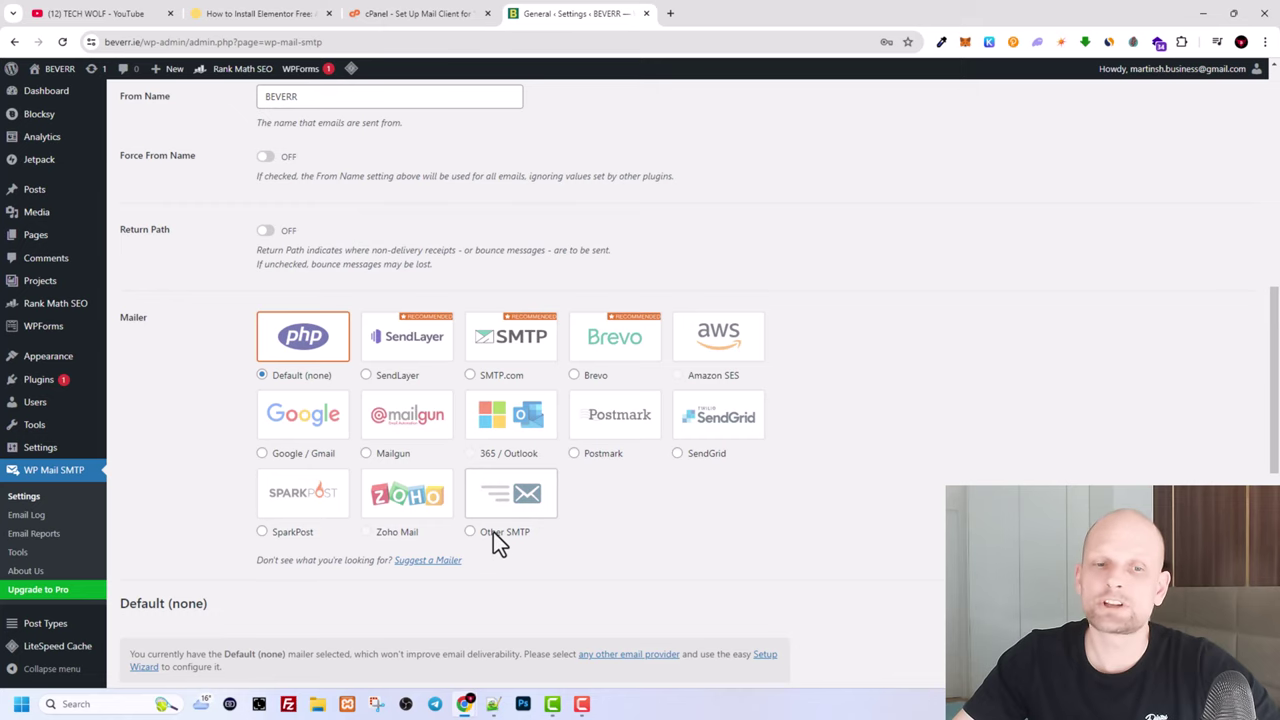
{"action": "left_click", "coordinate": [515, 500]}
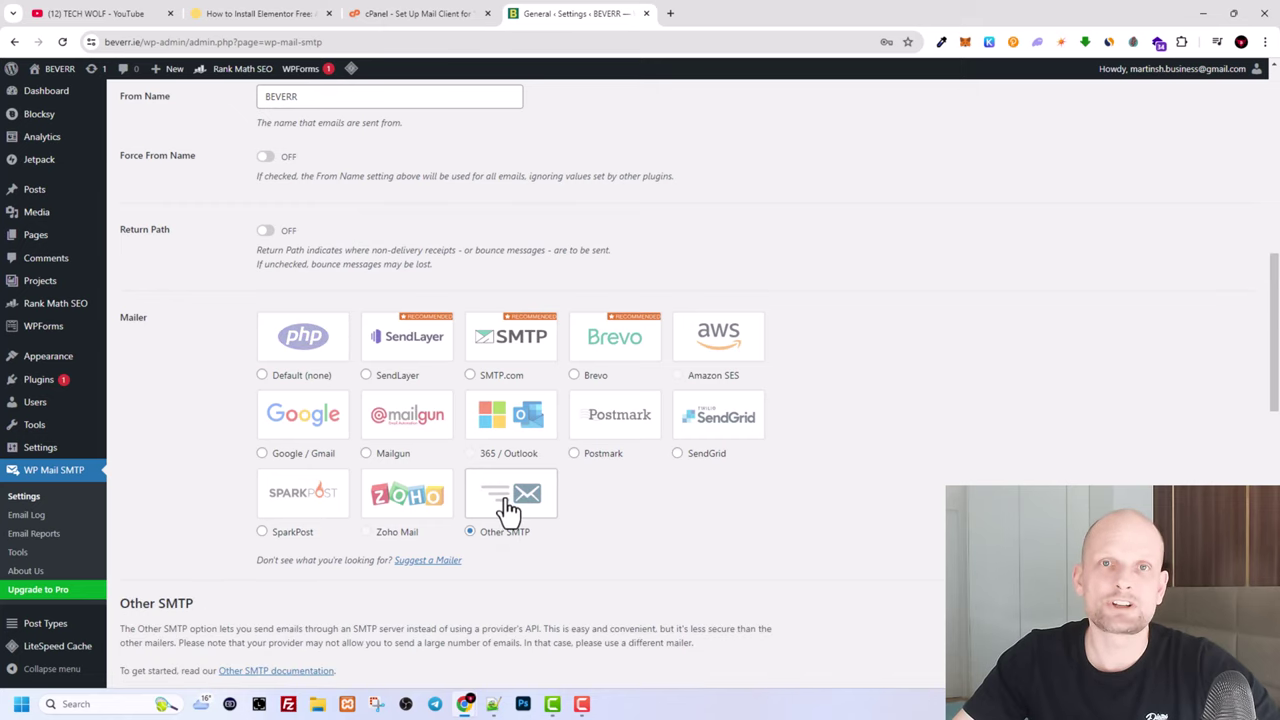
{"action": "scroll", "coordinate": [503, 506], "scroll_direction": "down", "scroll_amount": 3}
{"action": "scroll", "coordinate": [508, 507], "scroll_direction": "down", "scroll_amount": 1}
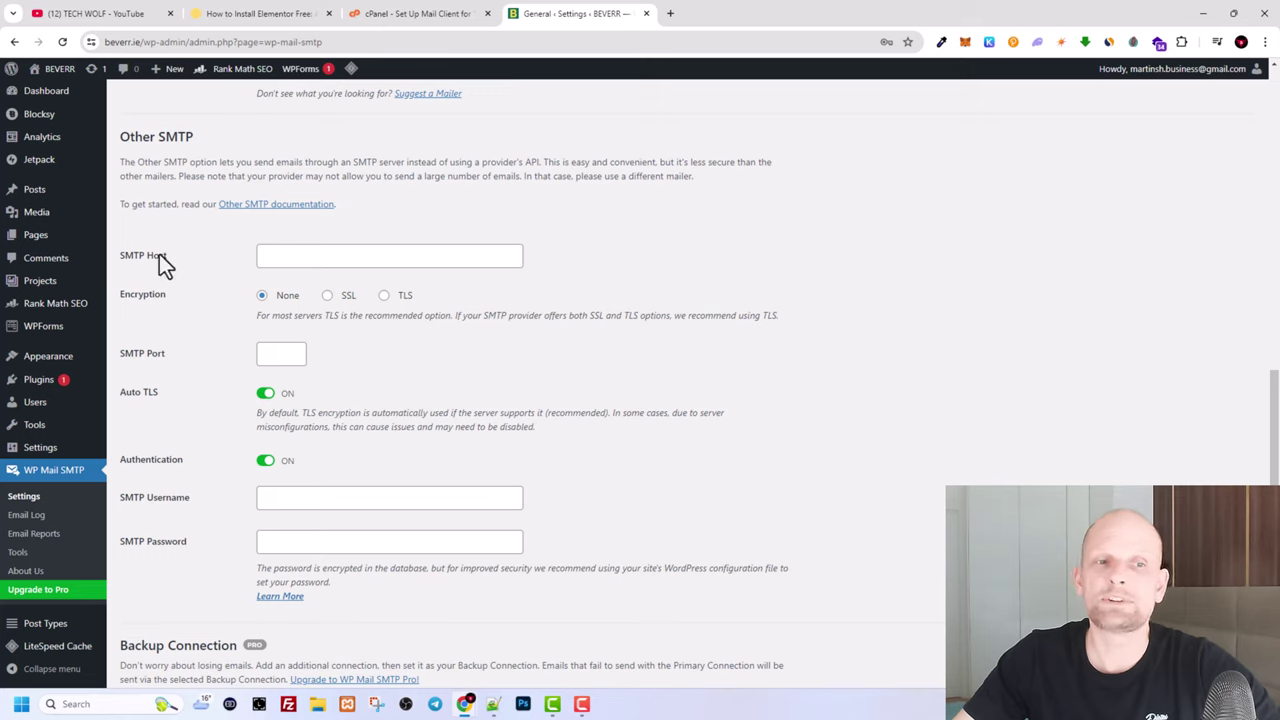
- Set SMTP Host to mail.beverr.ie and pick SSL encryption so the port becomes 465
{"action": "left_click", "coordinate": [285, 256]}
{"action": "key", "text": "ctrl+v"}
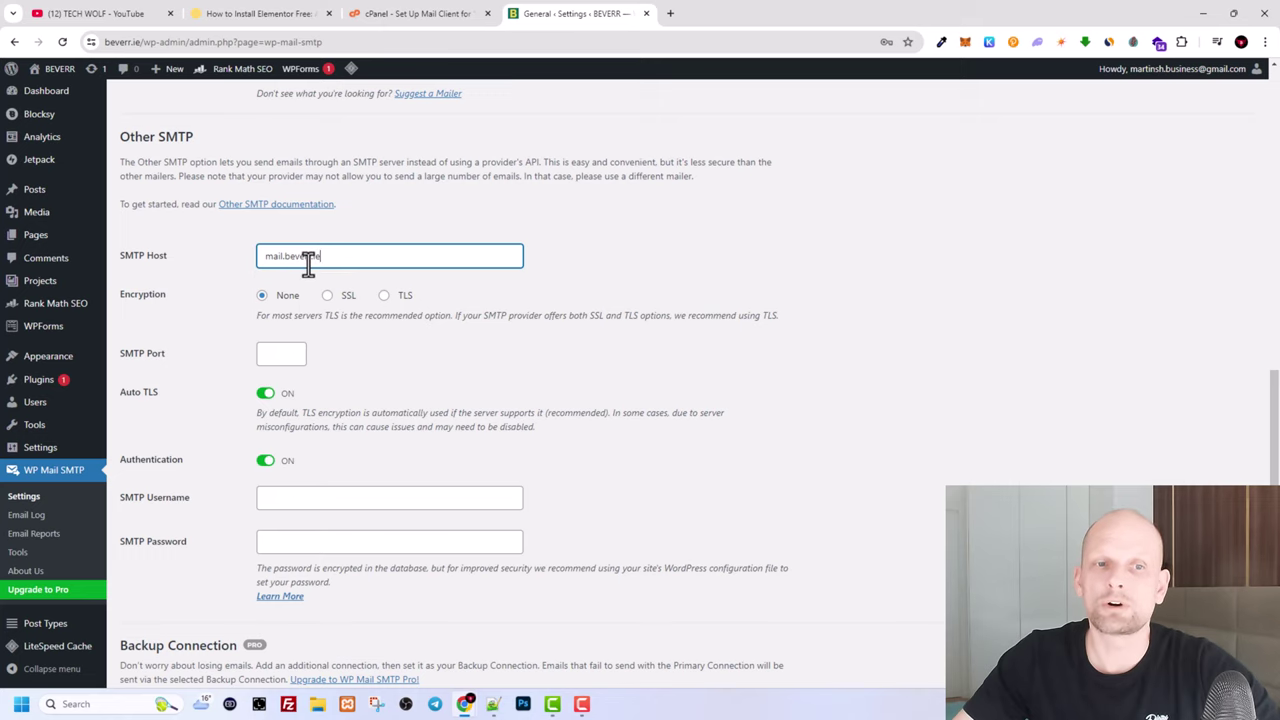
{"action": "key", "text": "BackSpace"}
{"action": "key", "text": "BackSpace"}
{"action": "key", "text": "BackSpace"}
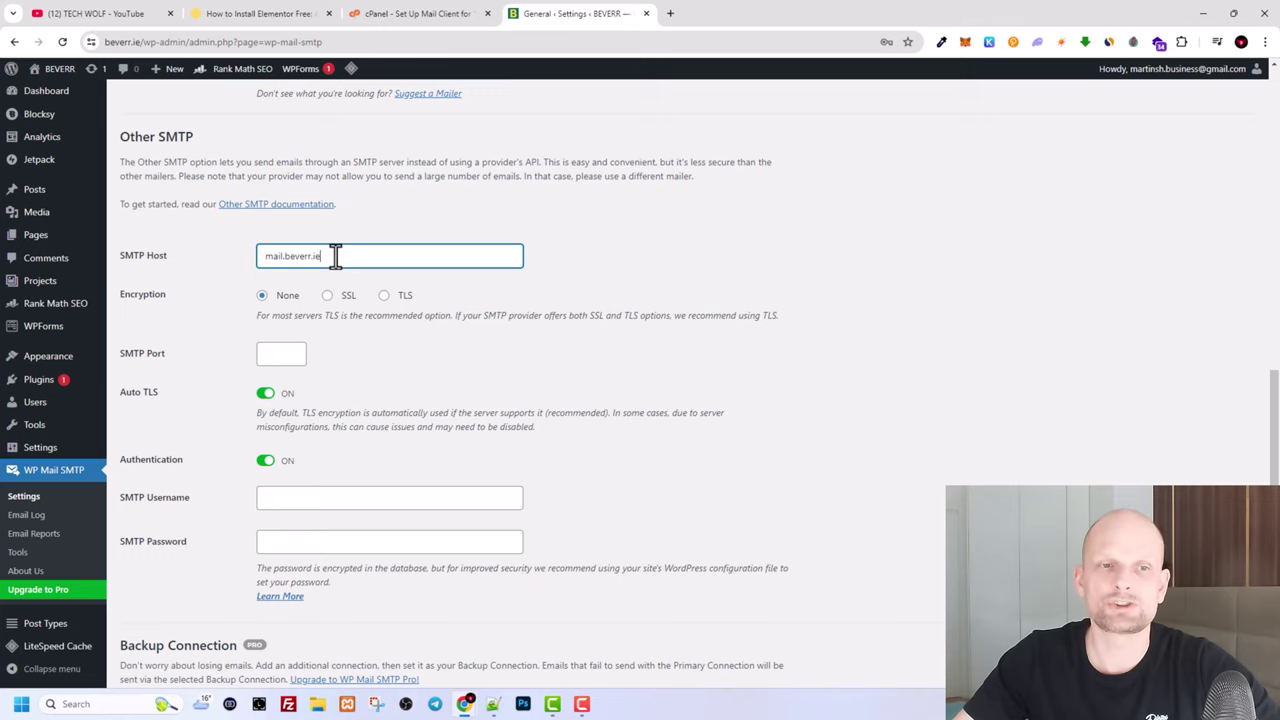
{"action": "left_click_drag", "start_coordinate": [334, 256], "coordinate": [257, 256]}
{"action": "left_click", "coordinate": [383, 14]}
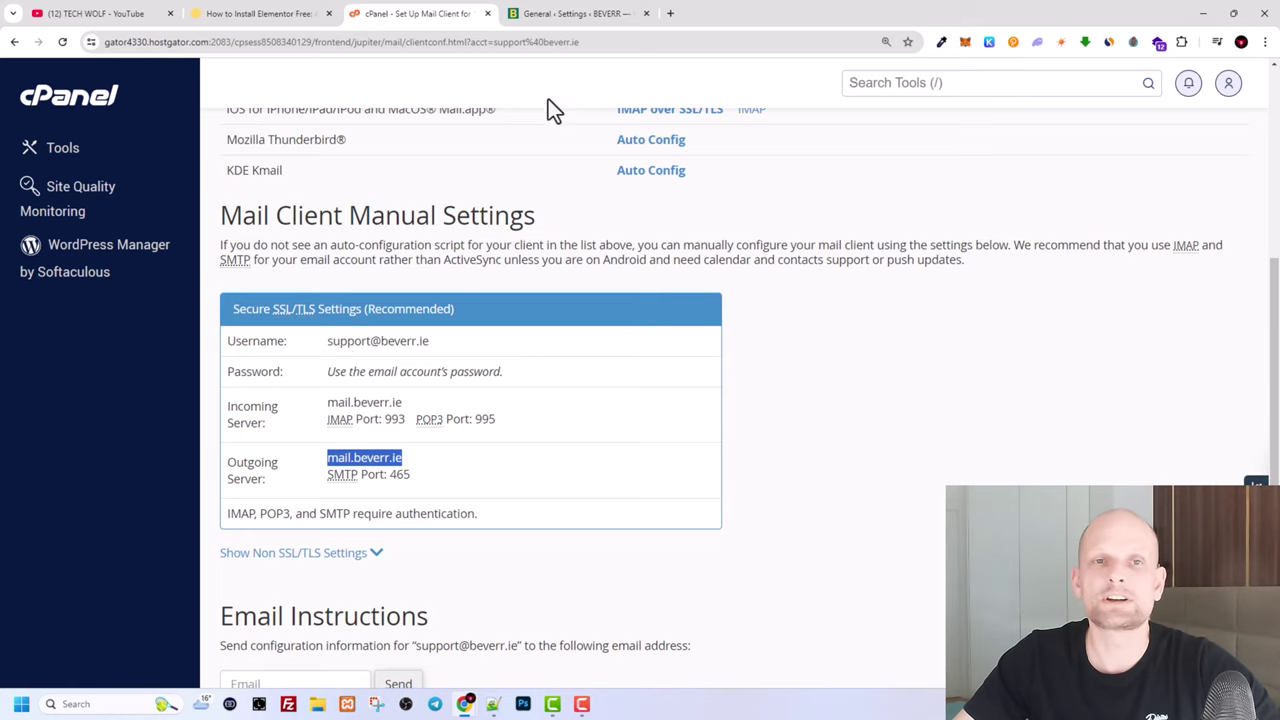
{"action": "left_click", "coordinate": [545, 12]}
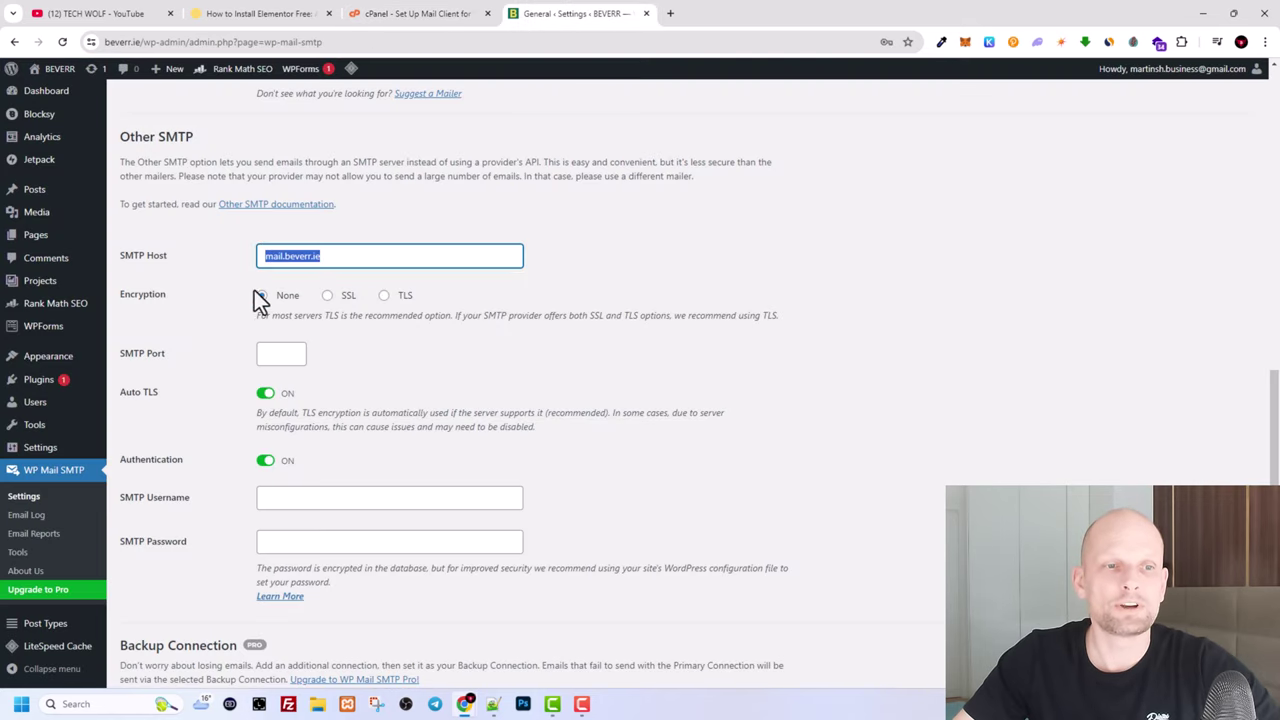
{"action": "left_click", "coordinate": [328, 296]}
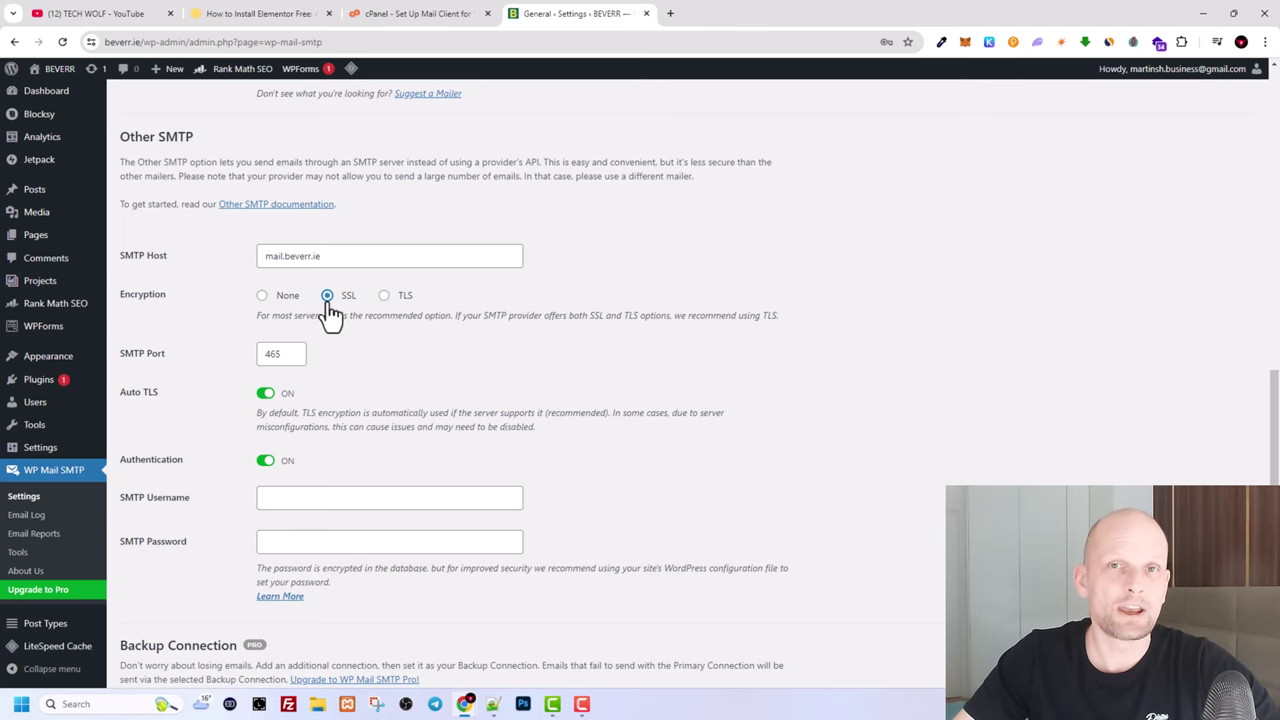
{"action": "scroll", "coordinate": [299, 308], "scroll_direction": "down", "scroll_amount": 1}
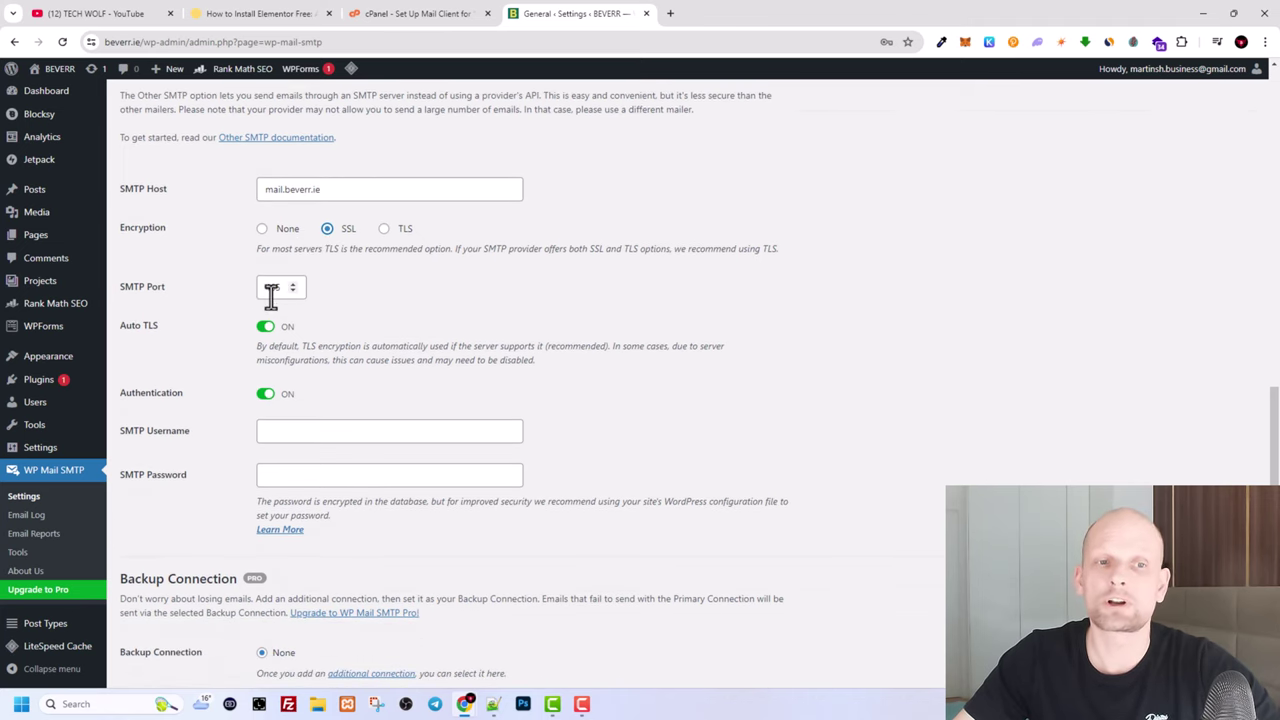
{"action": "scroll", "coordinate": [270, 350], "scroll_direction": "down", "scroll_amount": 3}
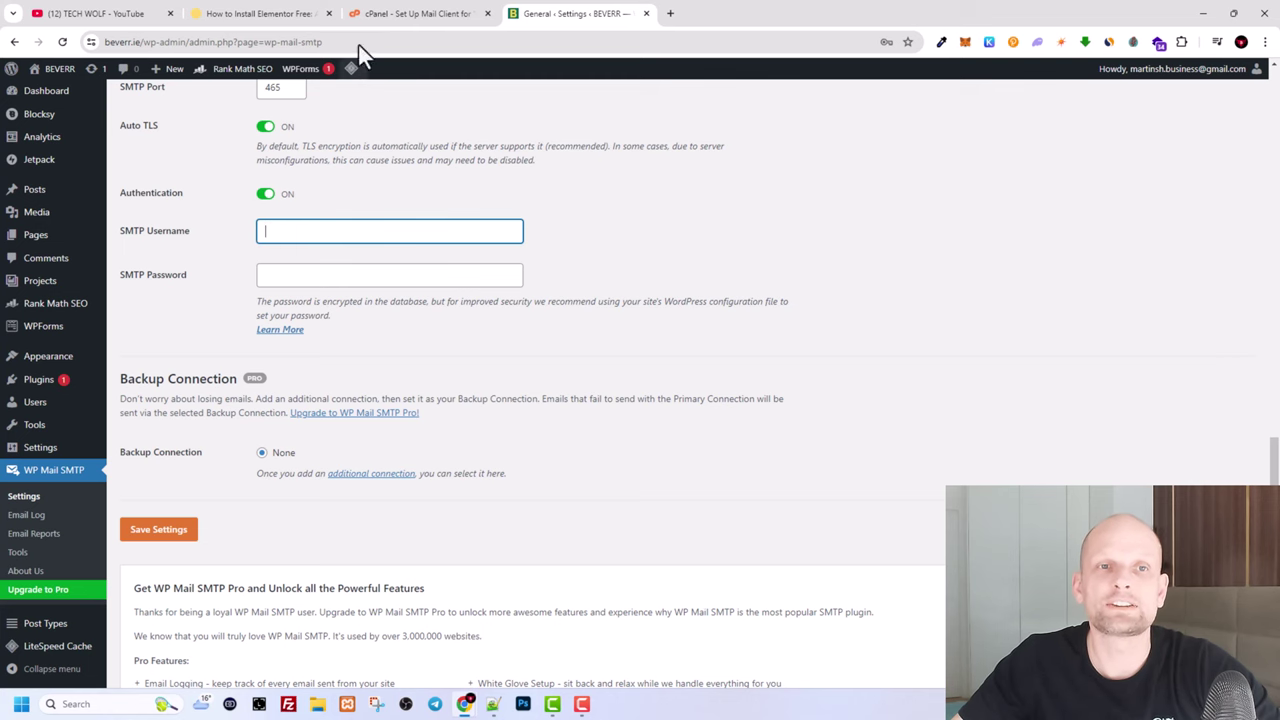
- Copy the support mailbox address from cPanel into the SMTP Username field
{"action": "left_click", "coordinate": [385, 14]}
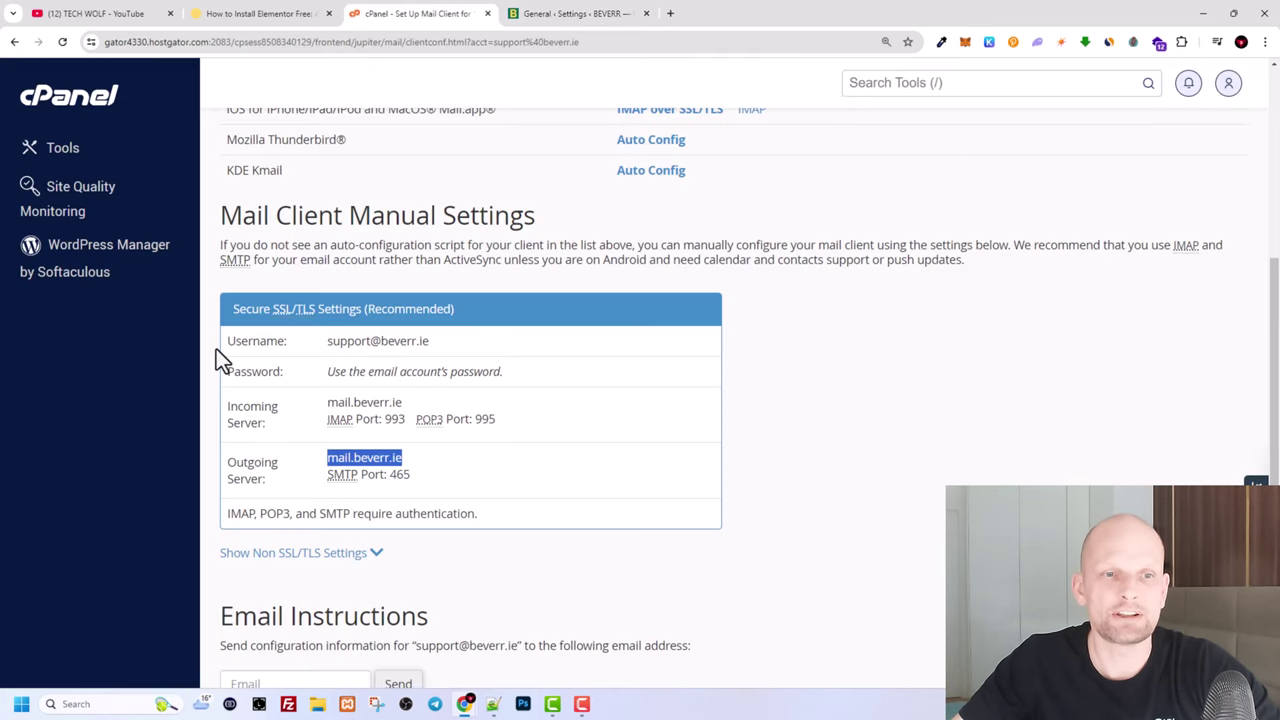
{"action": "left_click_drag", "start_coordinate": [230, 343], "coordinate": [439, 348]}
{"action": "key", "text": "ctrl+c"}
{"action": "left_click", "coordinate": [330, 346]}
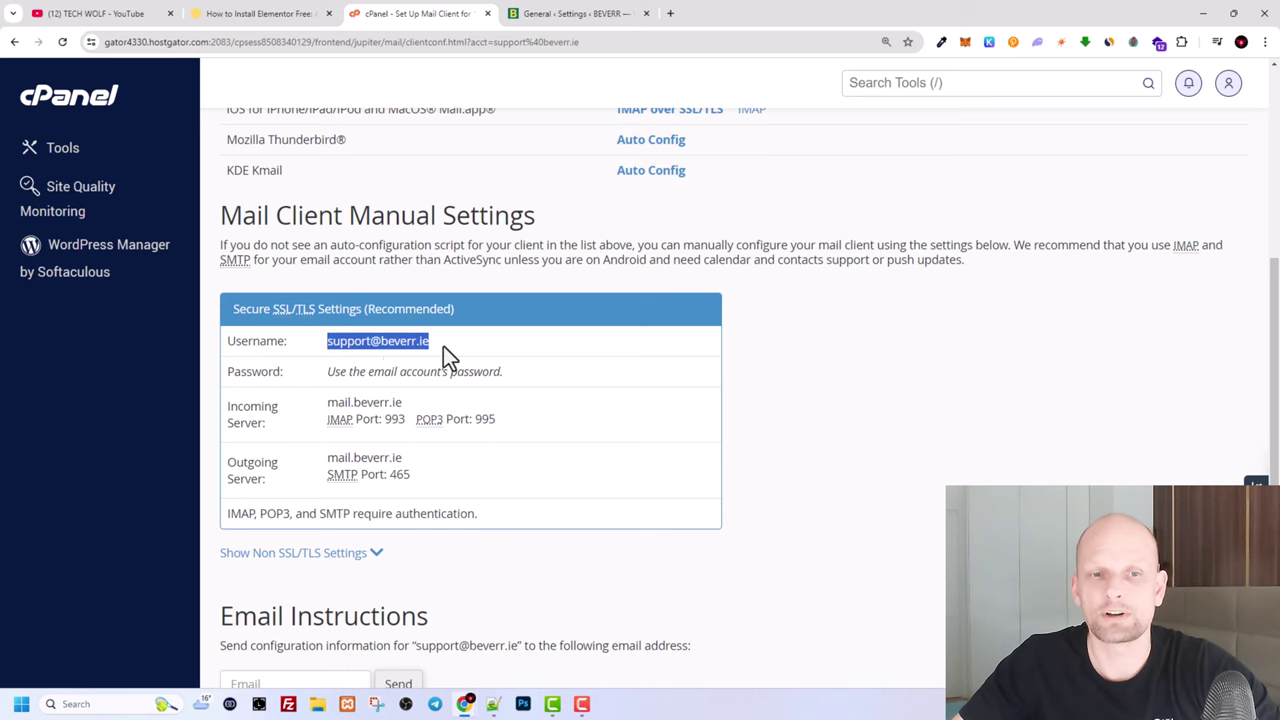
{"action": "left_click", "coordinate": [540, 13]}
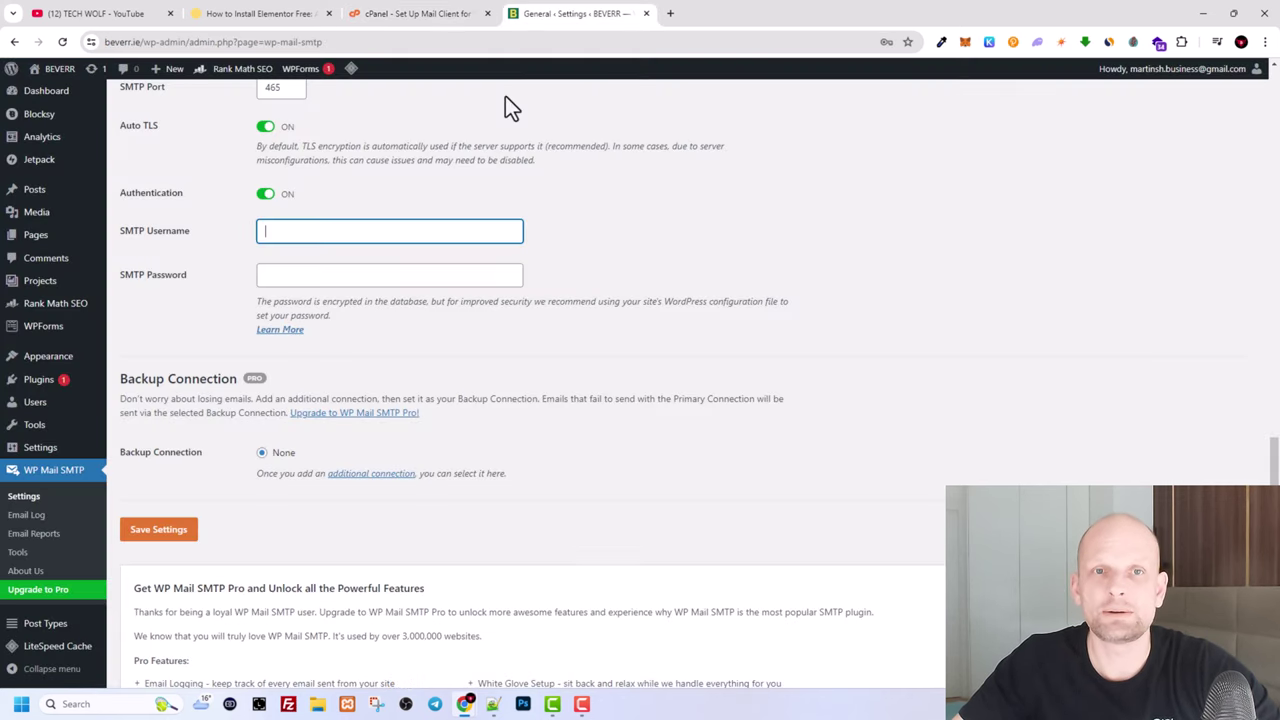
{"action": "key", "text": "ctrl+v"}
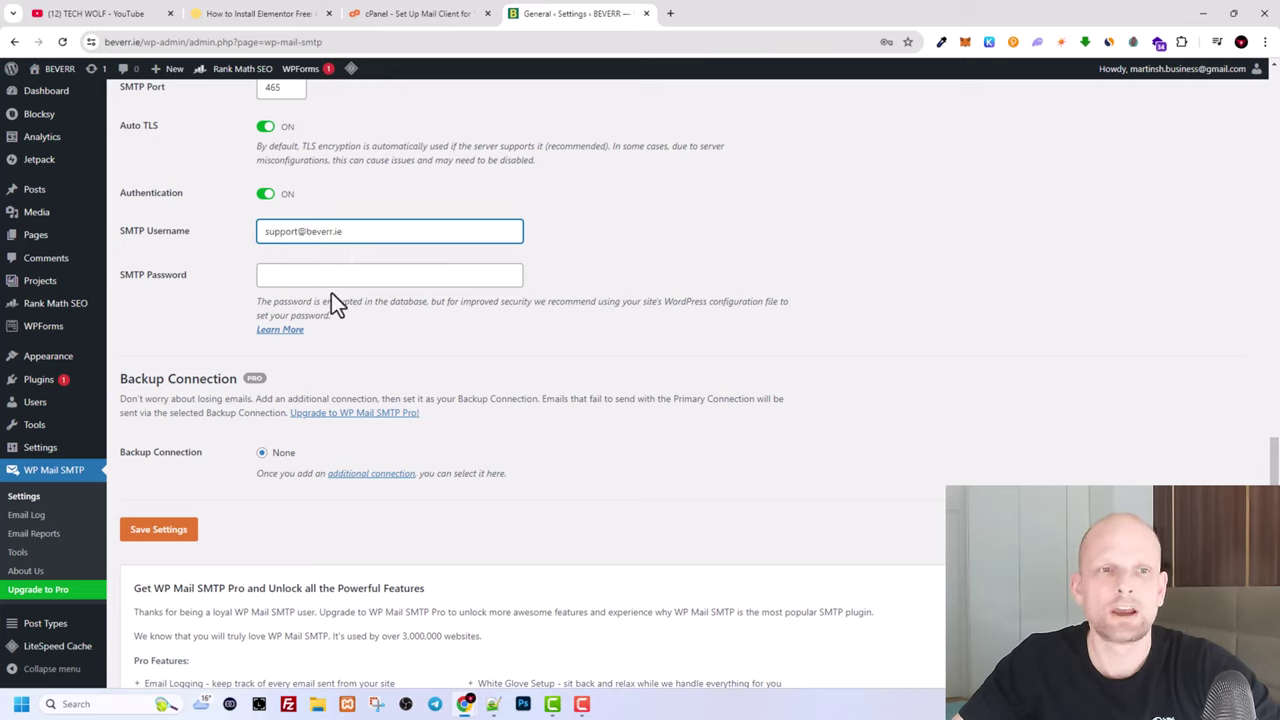
- Paste the mailbox password into SMTP Password and save the settings
{"action": "left_click", "coordinate": [331, 276]}
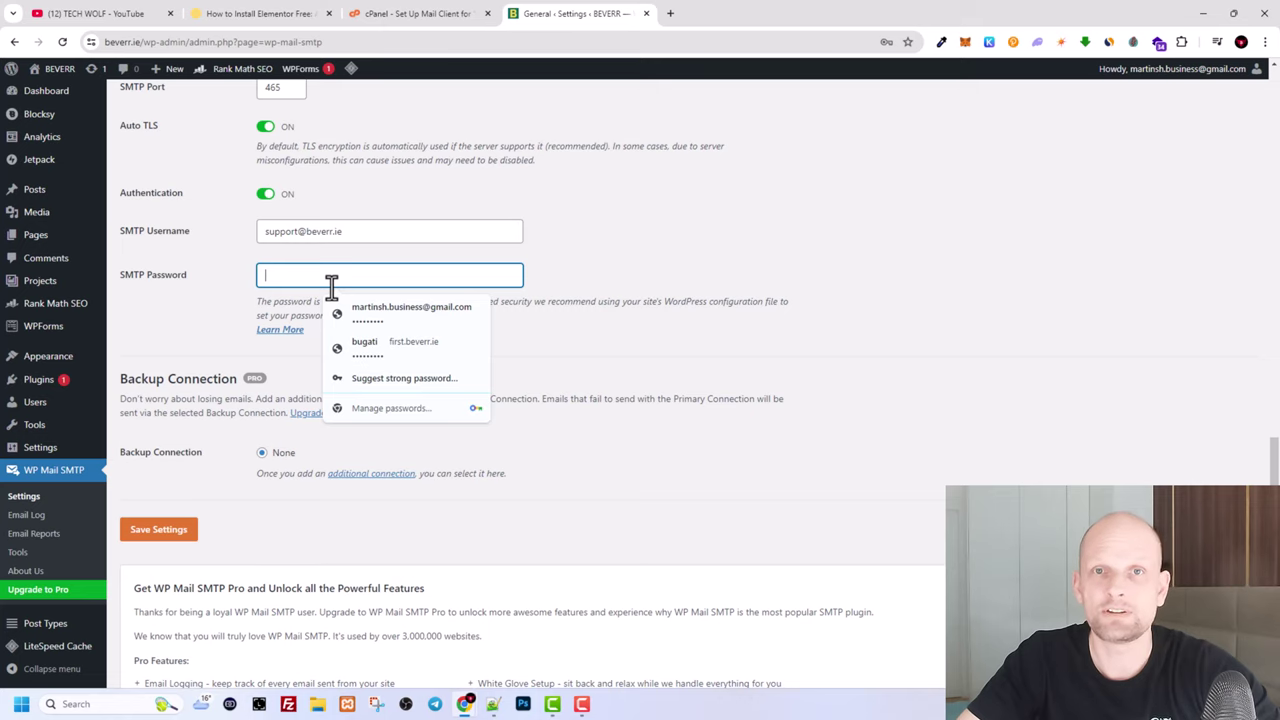
{"action": "key", "text": "ctrl+v"}
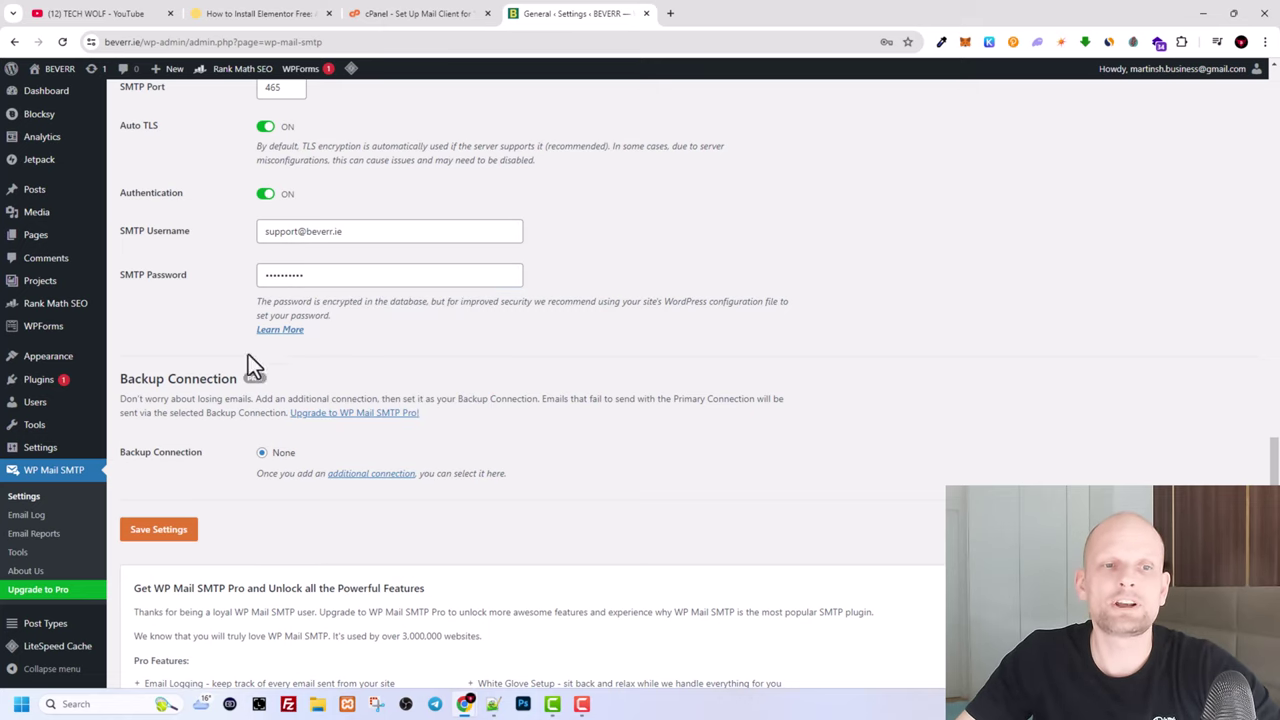
{"action": "left_click", "coordinate": [176, 538]}
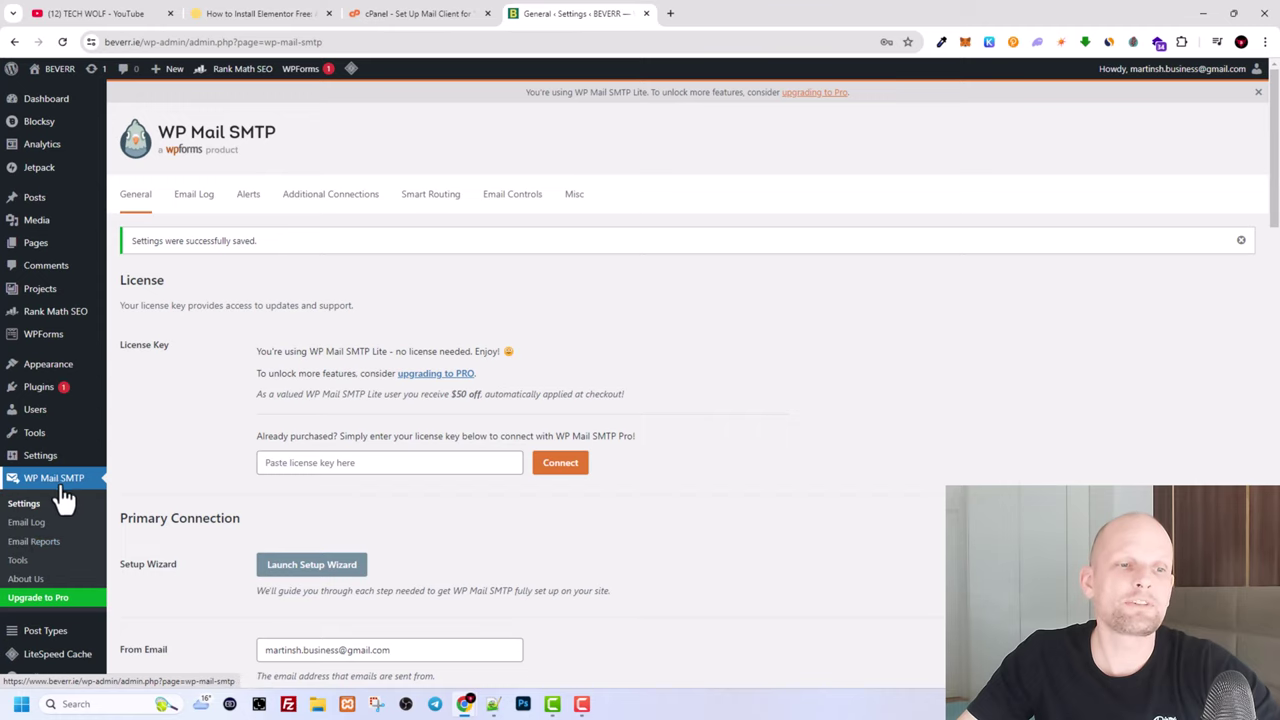
- Send a test HTML email from WP Mail SMTP's Email Test tool to the prefilled recipient address
{"action": "left_click", "coordinate": [19, 561]}
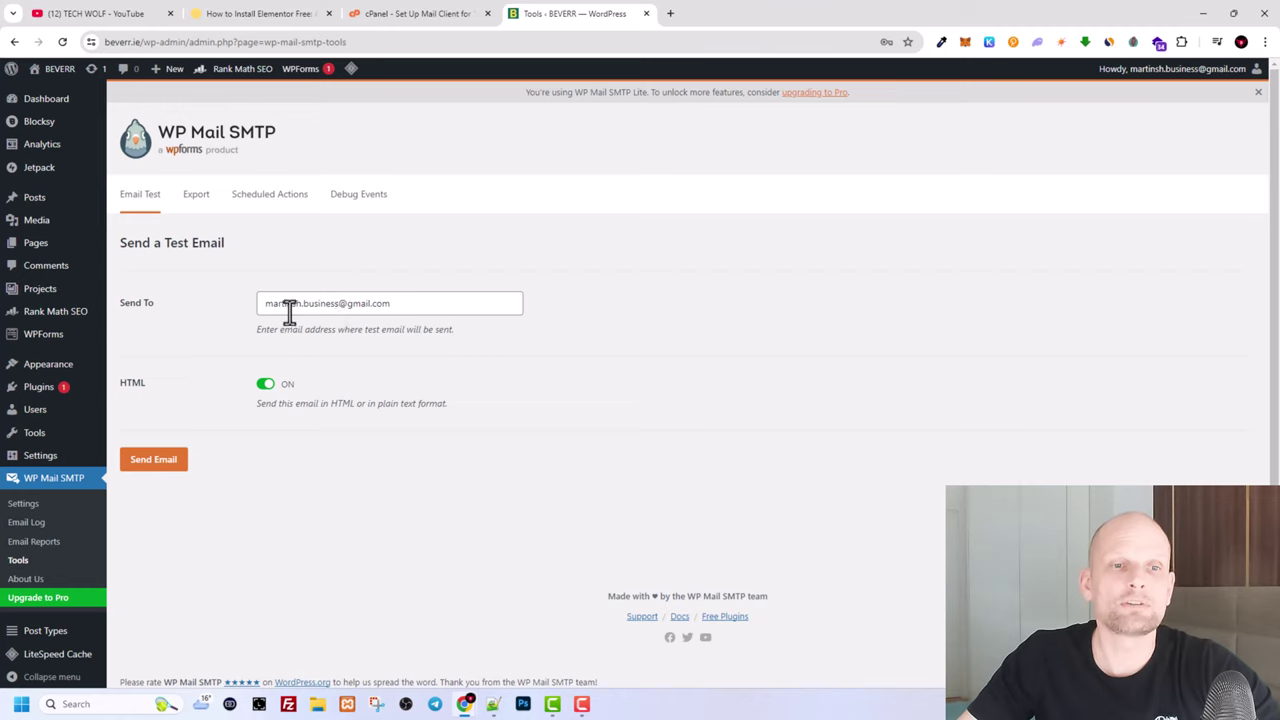
{"action": "left_click_drag", "start_coordinate": [261, 304], "coordinate": [399, 306]}
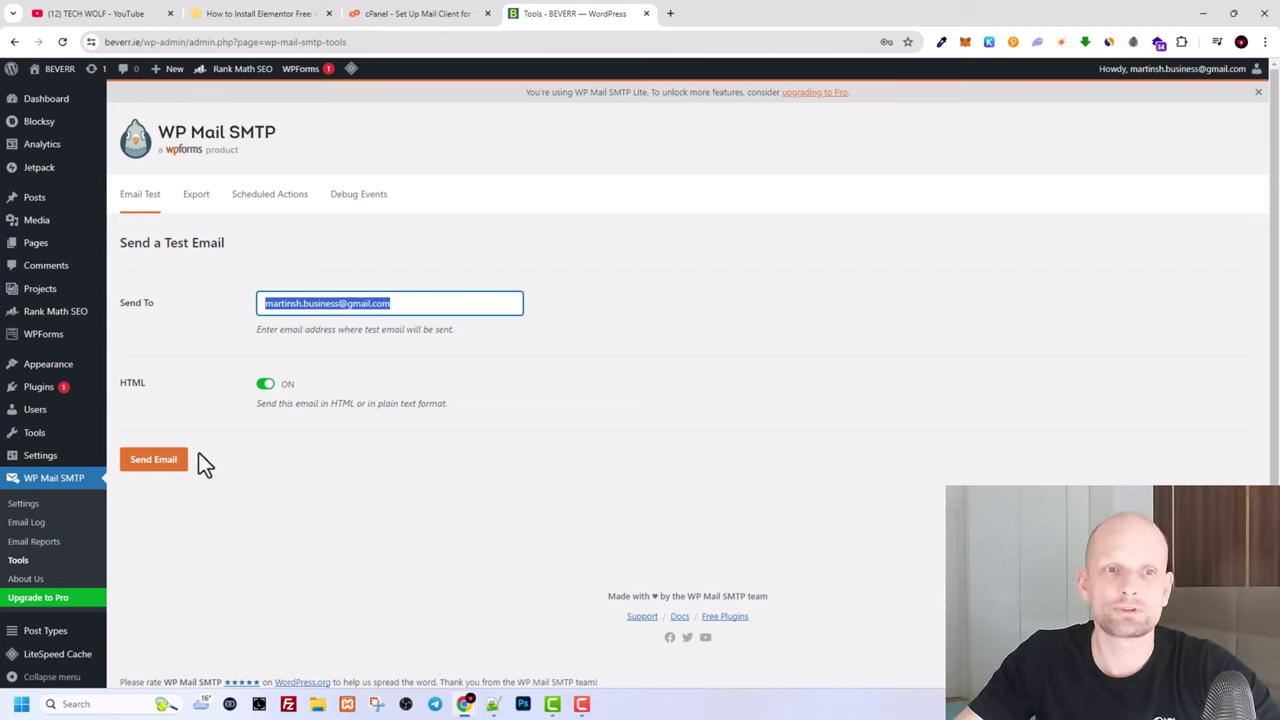
{"action": "left_click", "coordinate": [151, 470]}
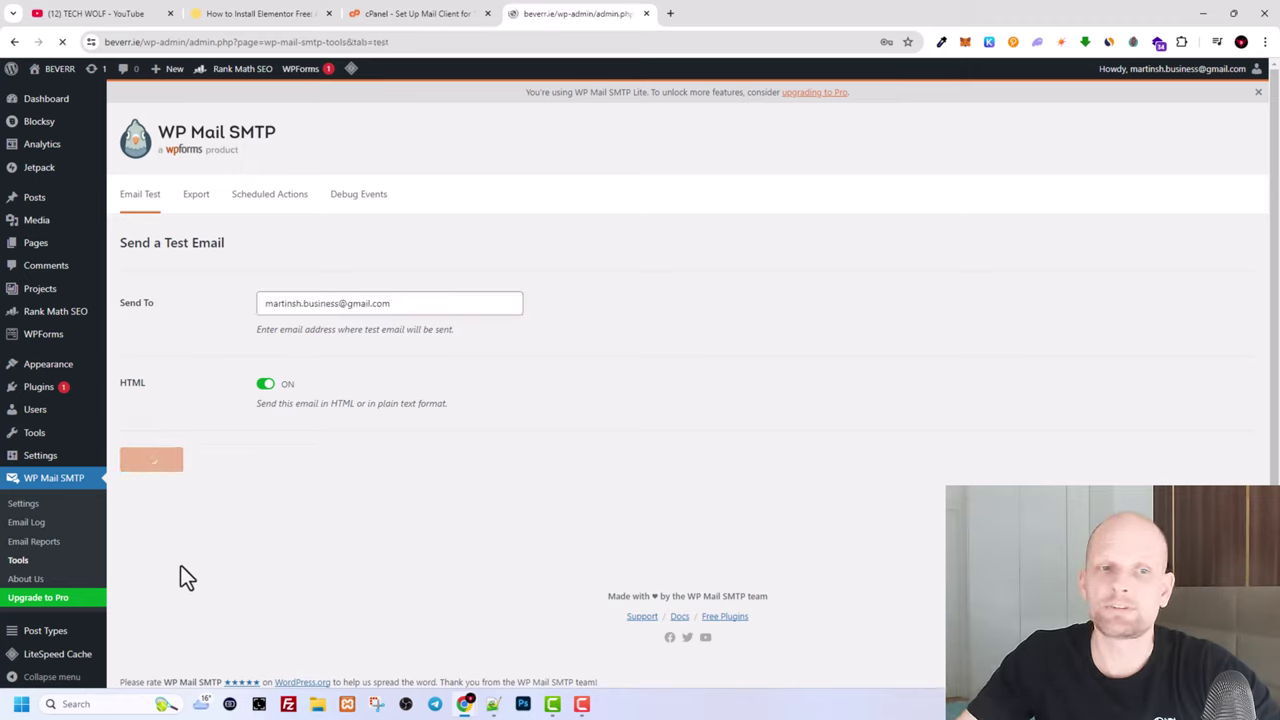